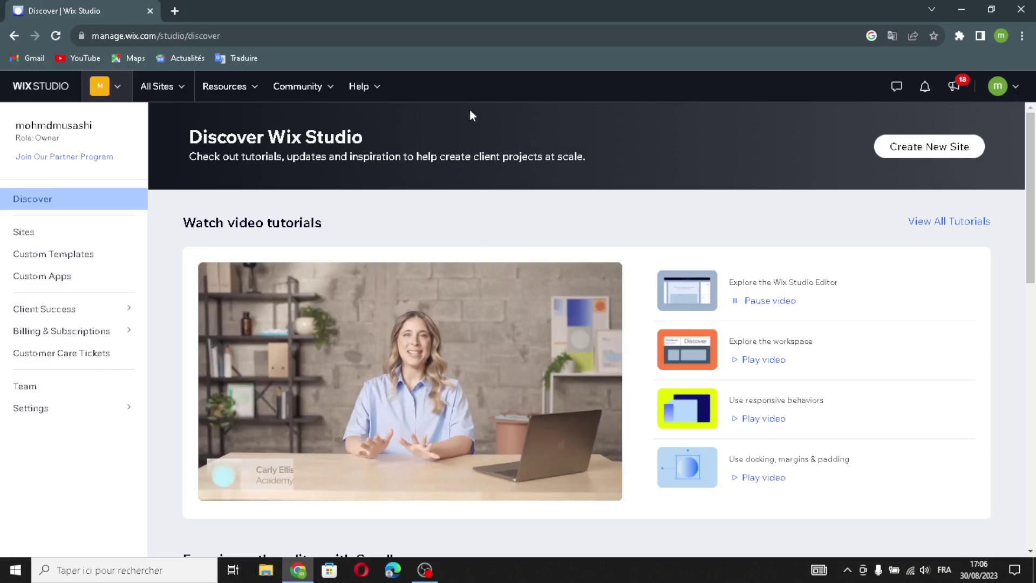
- Create a new site and choose Travel Agency as its website type
{"action": "left_click", "coordinate": [888, 145]}
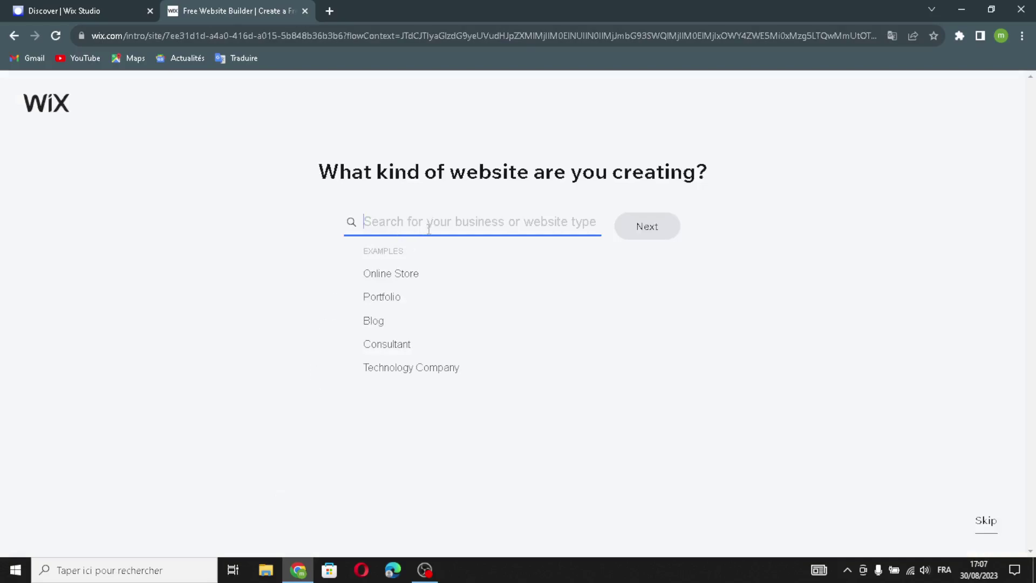
{"action": "type", "text": "travel"}
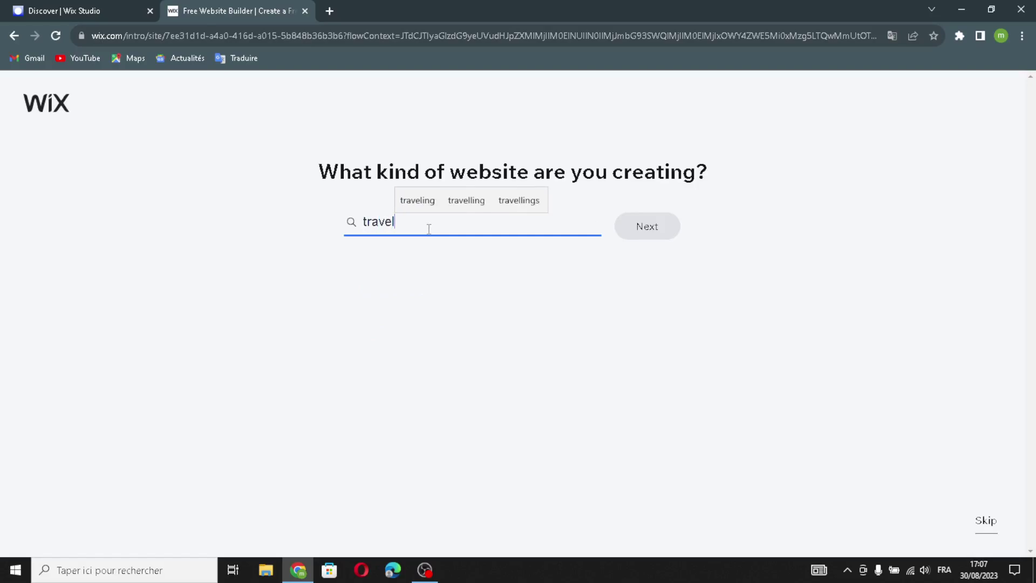
{"action": "type", "text": " planning"}
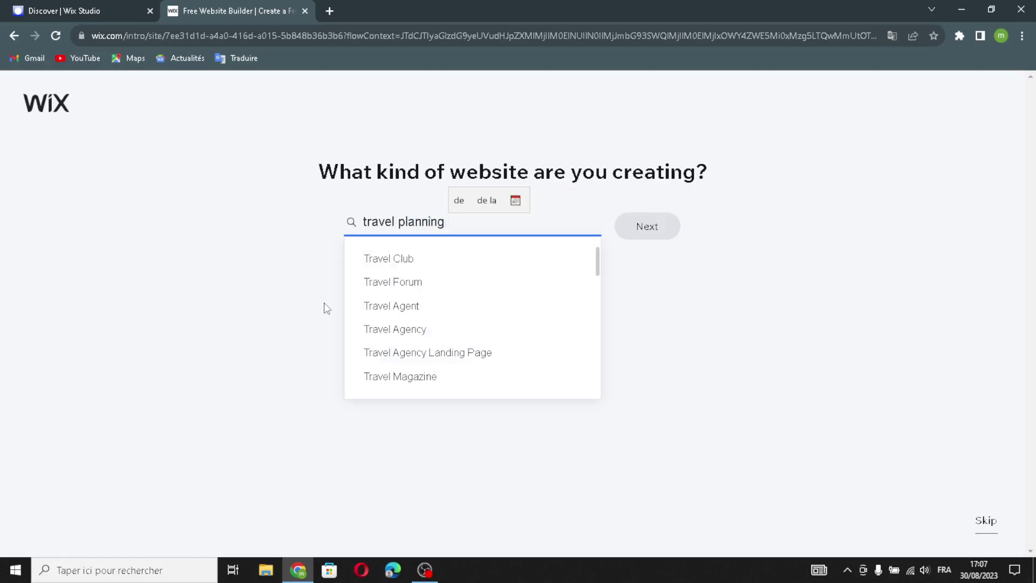
{"action": "left_click", "coordinate": [384, 329]}
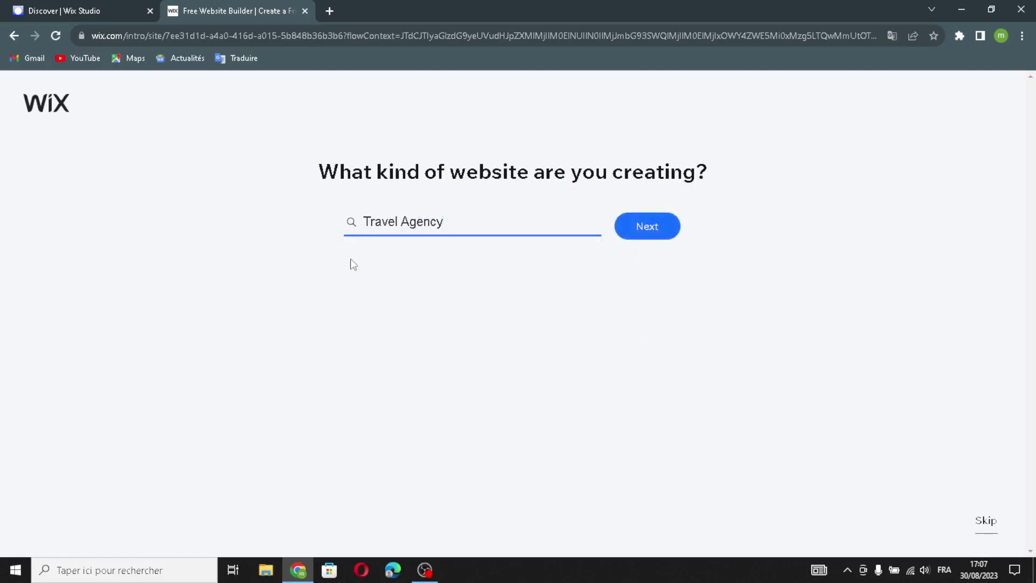
{"action": "left_click", "coordinate": [650, 236]}
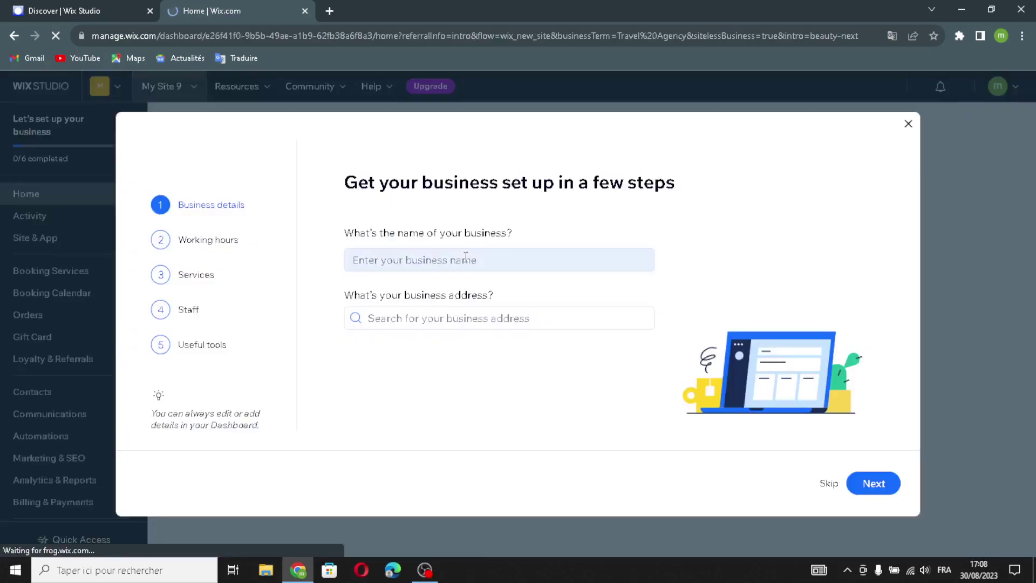
- Name the business WanderPlan, leave its address blank, and keep the default working hours
{"action": "left_click", "coordinate": [465, 257]}
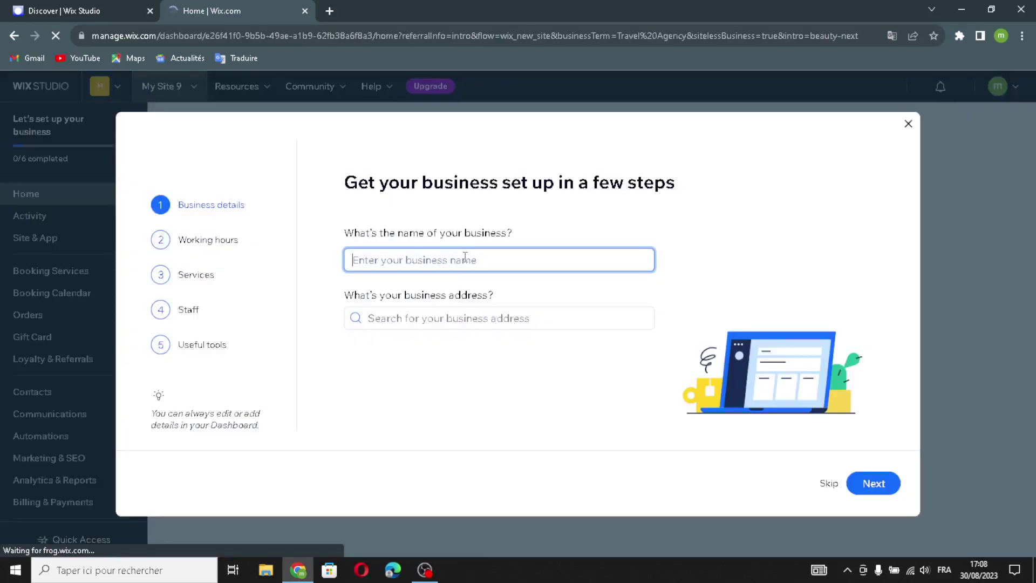
{"action": "type", "text": "WanderPlan"}
{"action": "left_click", "coordinate": [448, 317]}
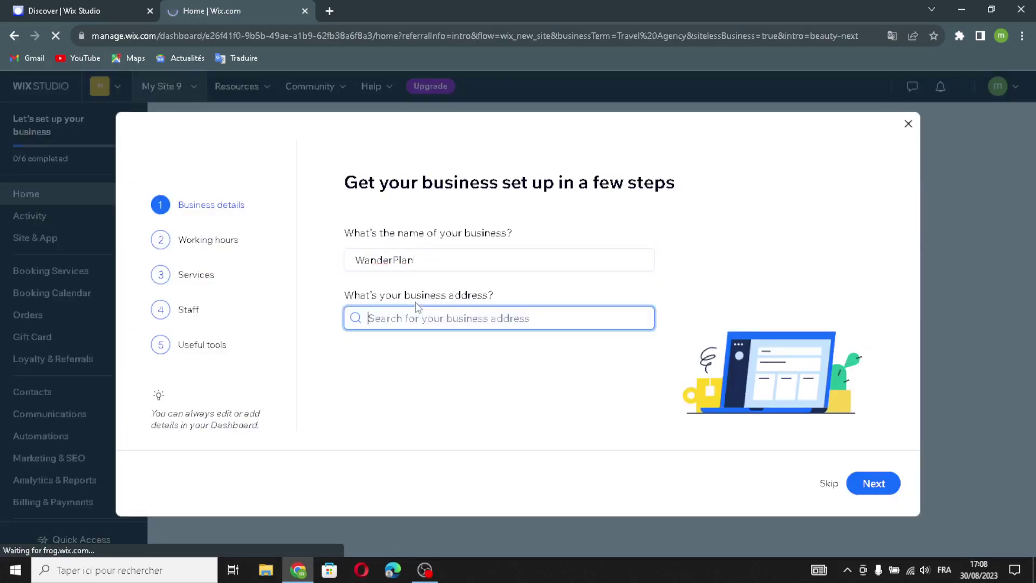
{"action": "left_click", "coordinate": [414, 360]}
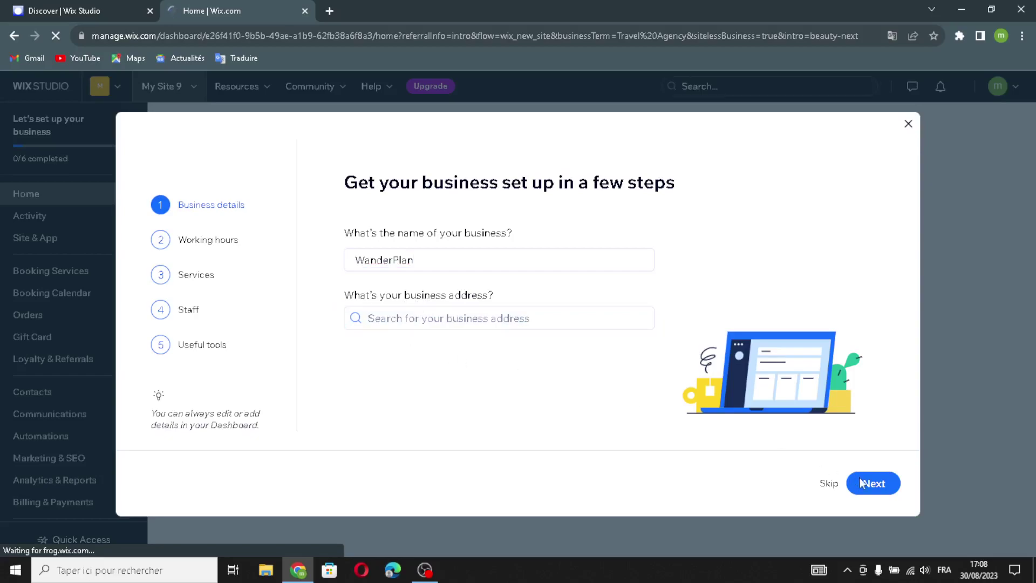
{"action": "left_click", "coordinate": [874, 491]}
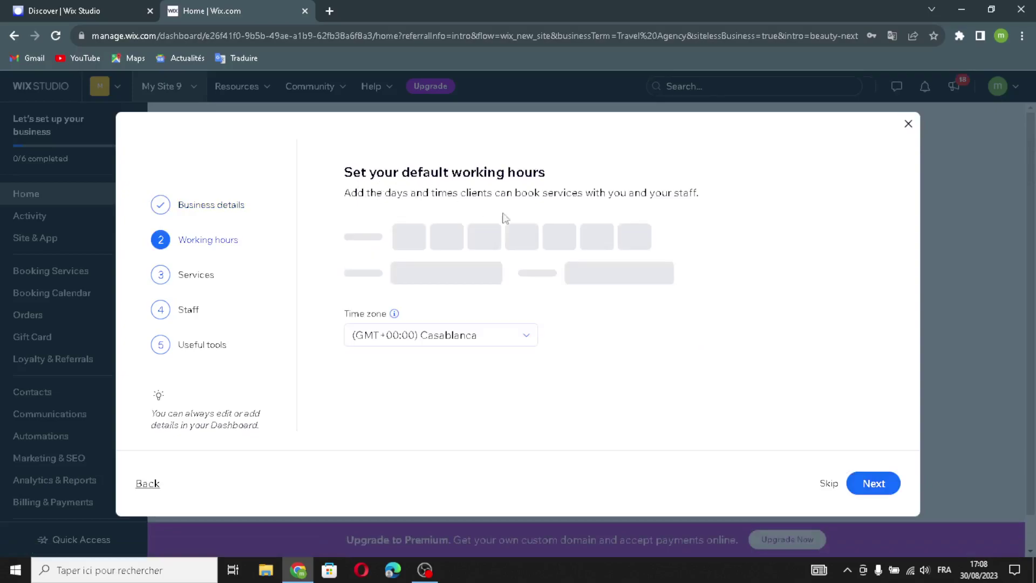
{"action": "left_click", "coordinate": [880, 479]}
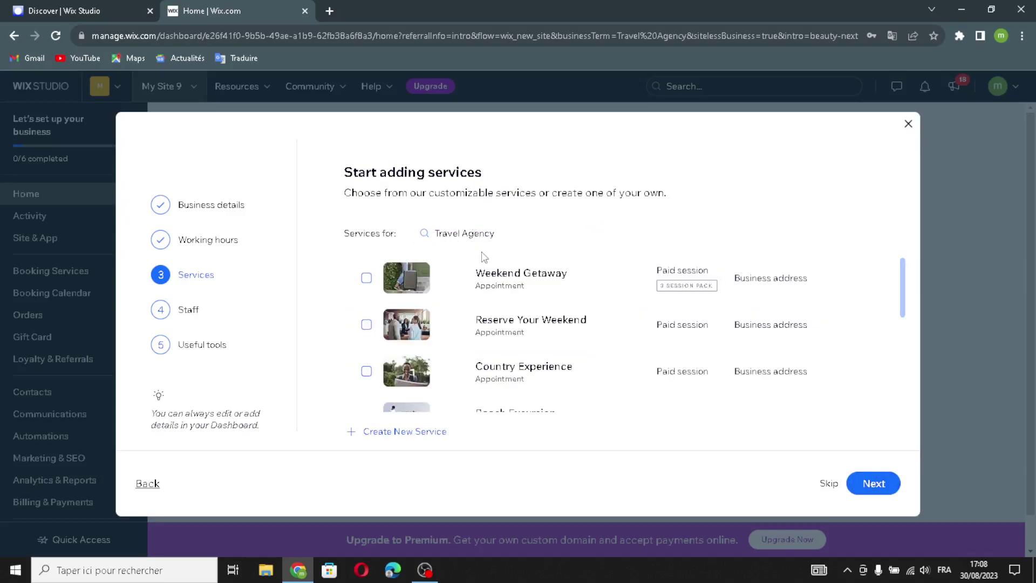
- Add the Weekend Getaway, Reserve Your Weekend, Country Experience, Free Packing Estimate, Airport Shuttle Pickup and Weekend Bed & Breakfast services
{"action": "left_click", "coordinate": [487, 274]}
{"action": "left_click", "coordinate": [497, 324]}
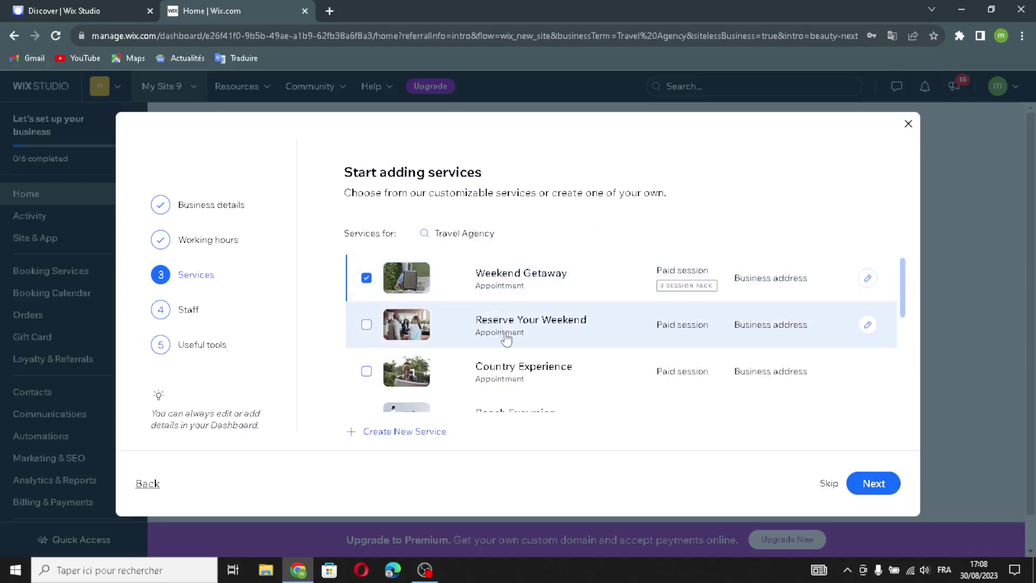
{"action": "left_click", "coordinate": [527, 381]}
{"action": "scroll", "coordinate": [528, 383], "scroll_direction": "down", "scroll_amount": 4}
{"action": "left_click", "coordinate": [538, 327]}
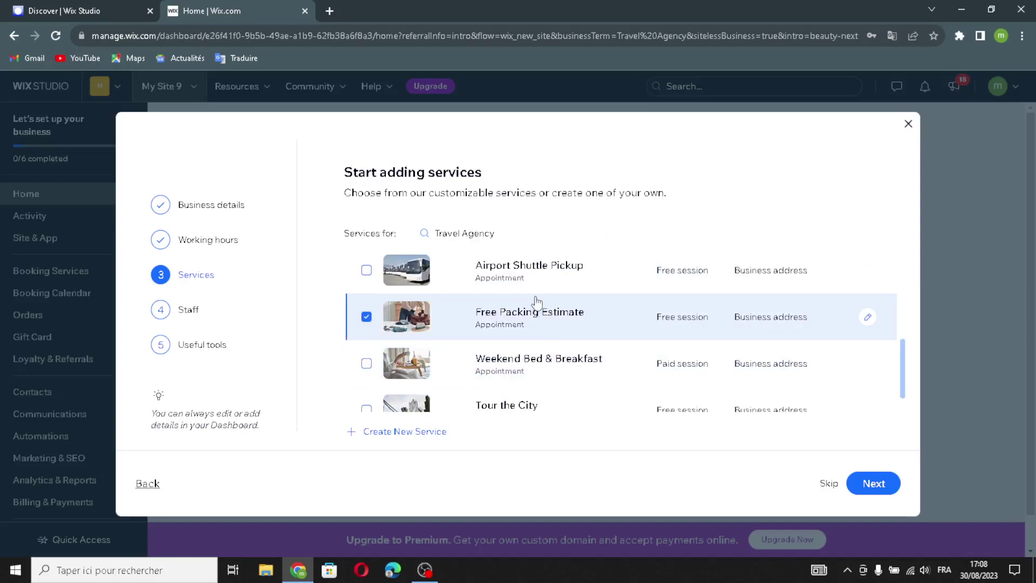
{"action": "left_click", "coordinate": [541, 279]}
{"action": "left_click", "coordinate": [588, 365]}
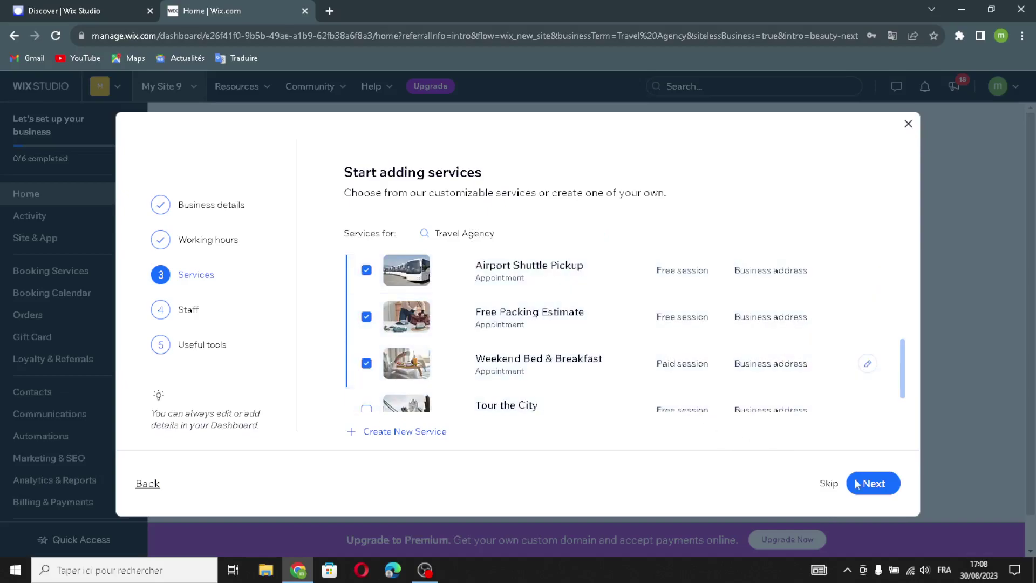
{"action": "left_click", "coordinate": [888, 489]}
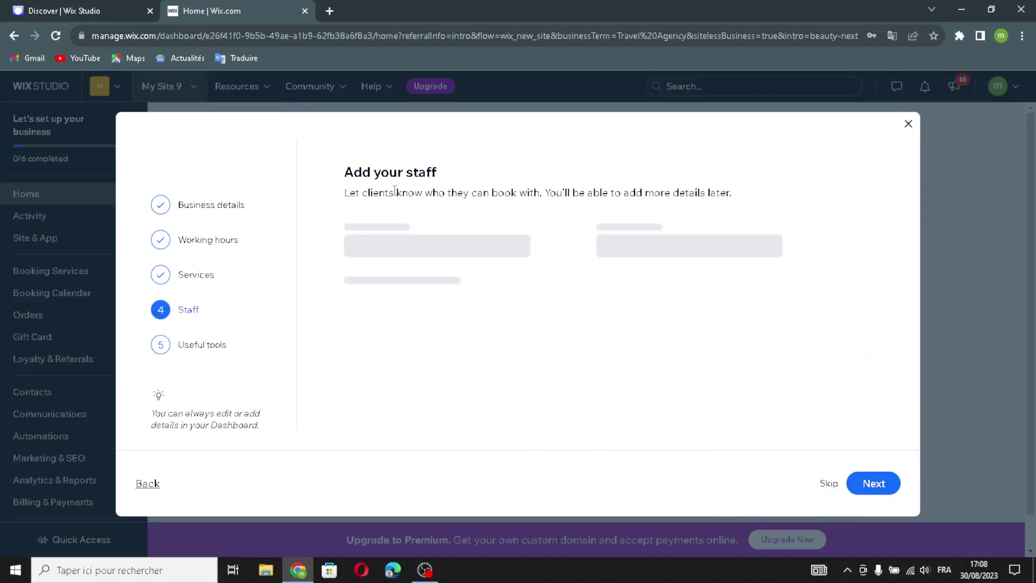
- Continue past the staff details, select all five useful business tools, and finish the business setup
{"action": "left_click", "coordinate": [896, 489]}
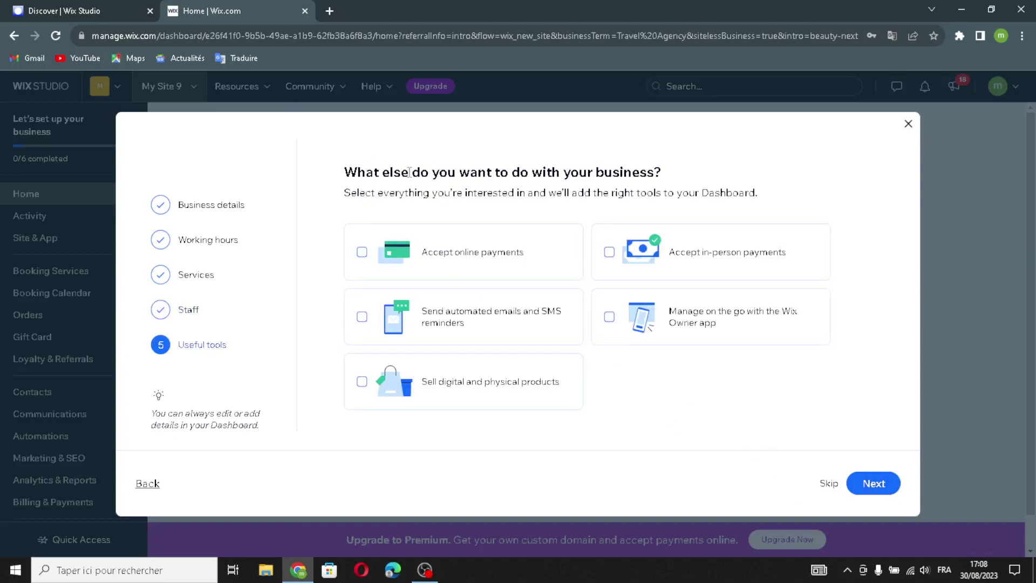
{"action": "left_click", "coordinate": [426, 247]}
{"action": "left_click", "coordinate": [424, 340]}
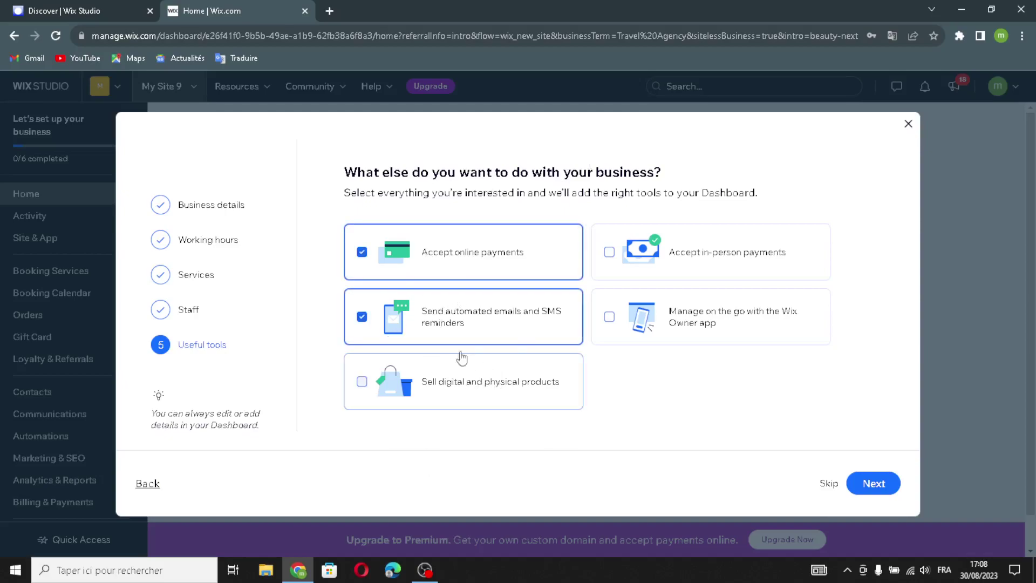
{"action": "left_click", "coordinate": [434, 392]}
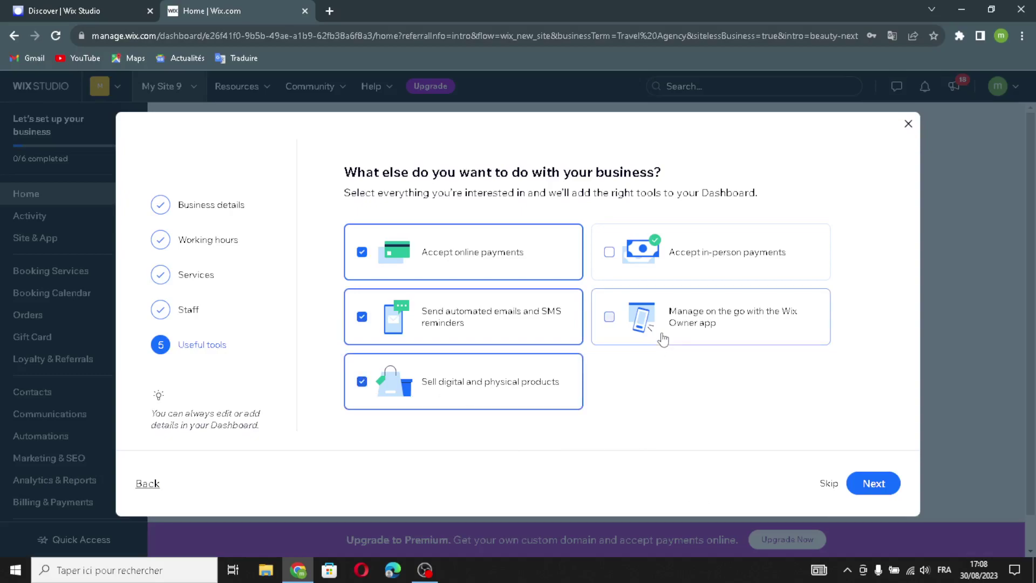
{"action": "left_click", "coordinate": [728, 261]}
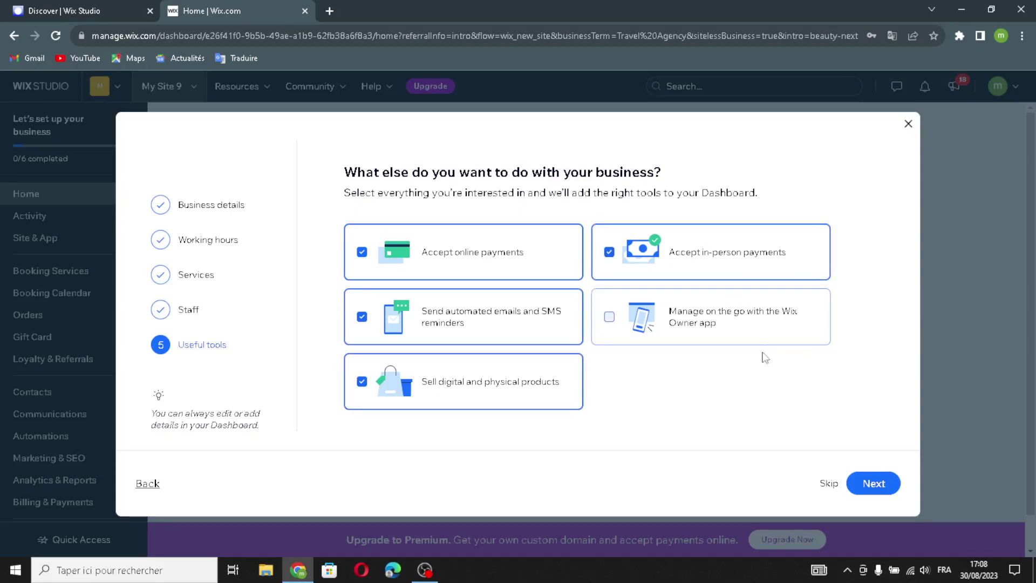
{"action": "left_click", "coordinate": [687, 337]}
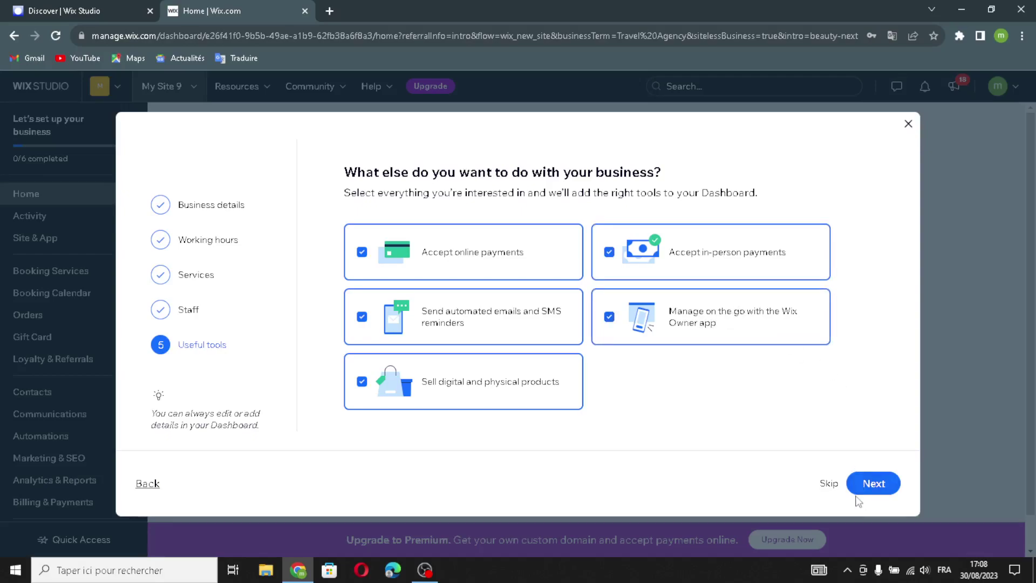
{"action": "left_click", "coordinate": [873, 482]}
{"action": "left_click", "coordinate": [545, 321]}
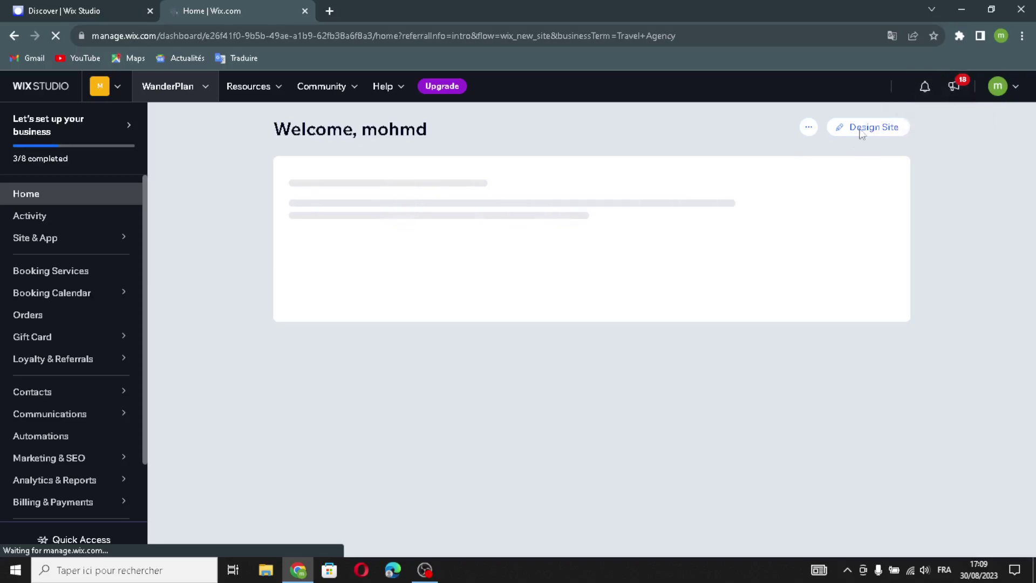
- Start designing the website by letting Wix create it, keeping the prefilled business info
{"action": "left_click", "coordinate": [861, 137]}
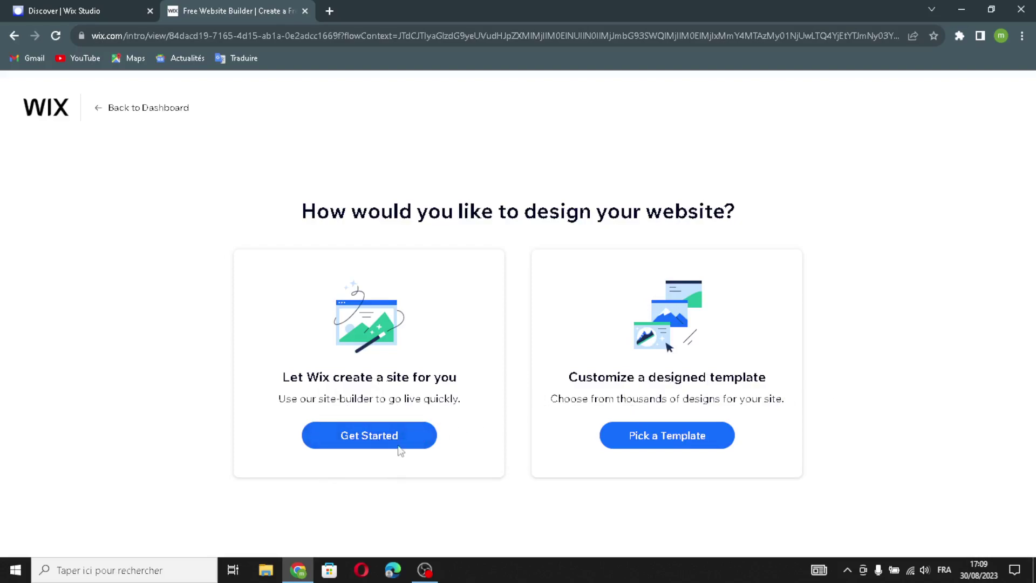
{"action": "left_click", "coordinate": [345, 435]}
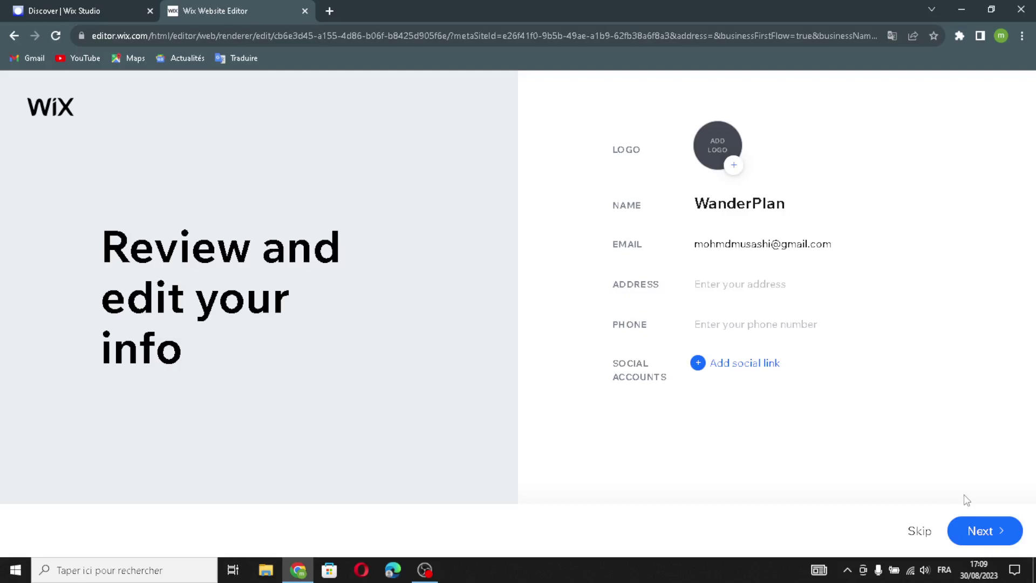
{"action": "left_click", "coordinate": [976, 529]}
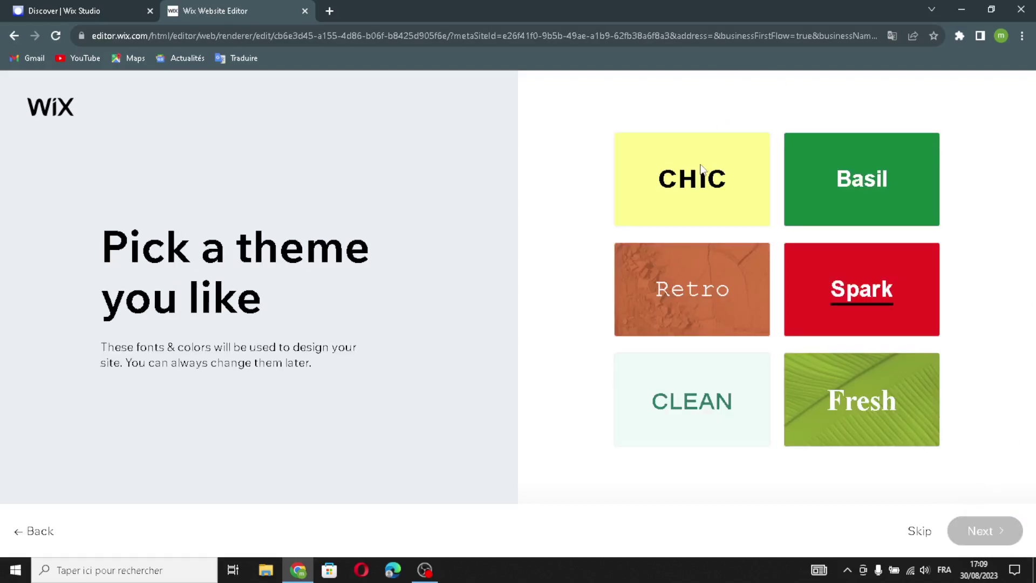
- Apply the Chic theme and keep the dark Discover WanderPlan homepage design
{"action": "left_click", "coordinate": [696, 181]}
{"action": "left_click", "coordinate": [1007, 533]}
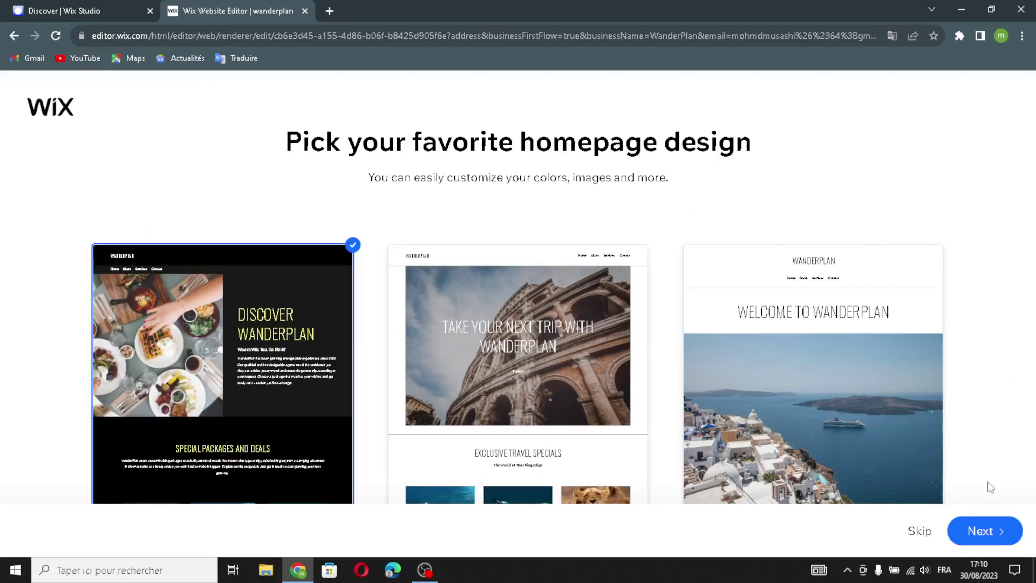
{"action": "left_click", "coordinate": [981, 532]}
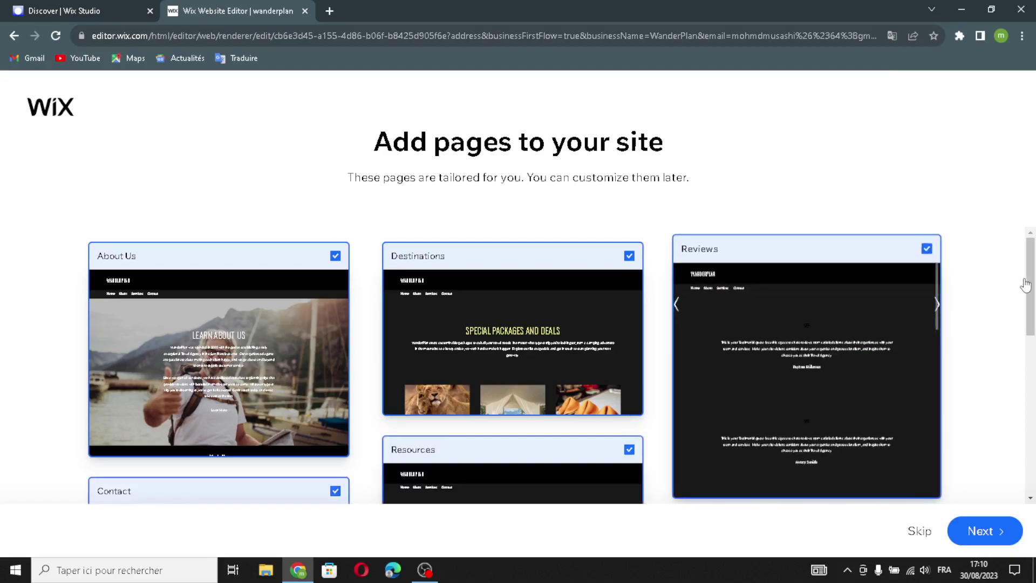
- Include the FAQ and Meet Our Agents pages with the preselected pages, and open the generated site in the editor
{"action": "left_click_drag", "start_coordinate": [1030, 316], "coordinate": [1026, 414]}
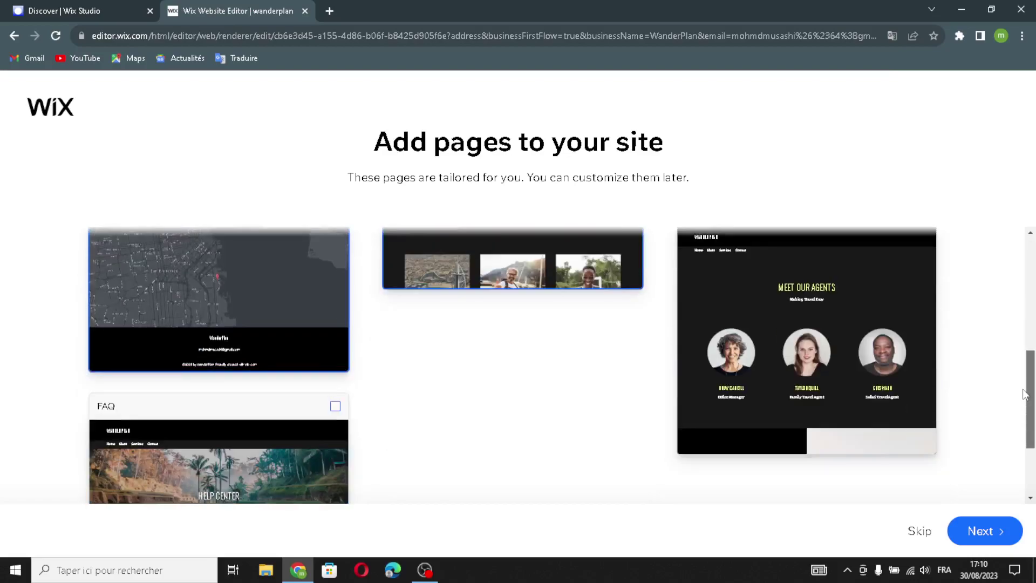
{"action": "left_click", "coordinate": [286, 479]}
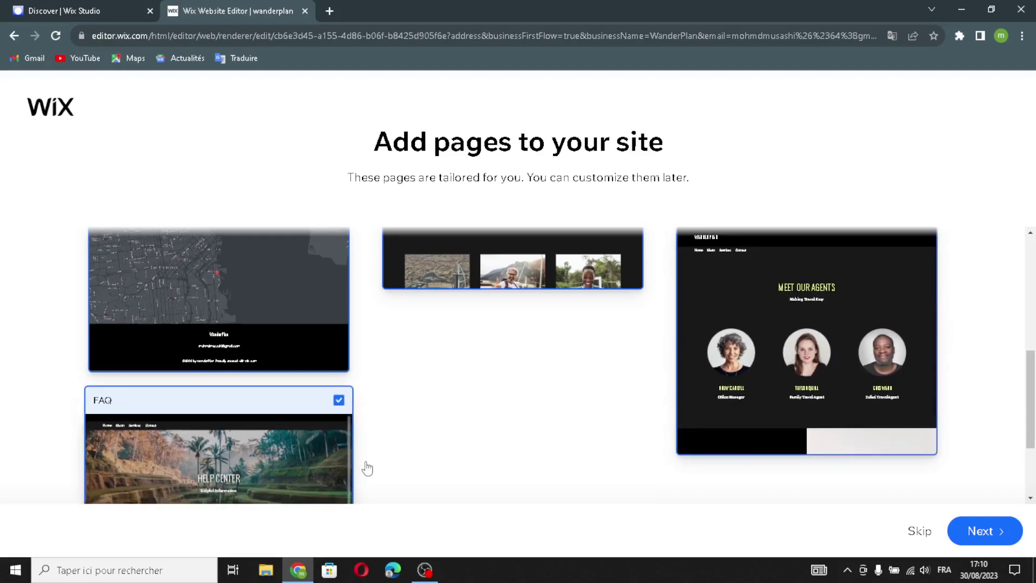
{"action": "left_click", "coordinate": [1007, 538]}
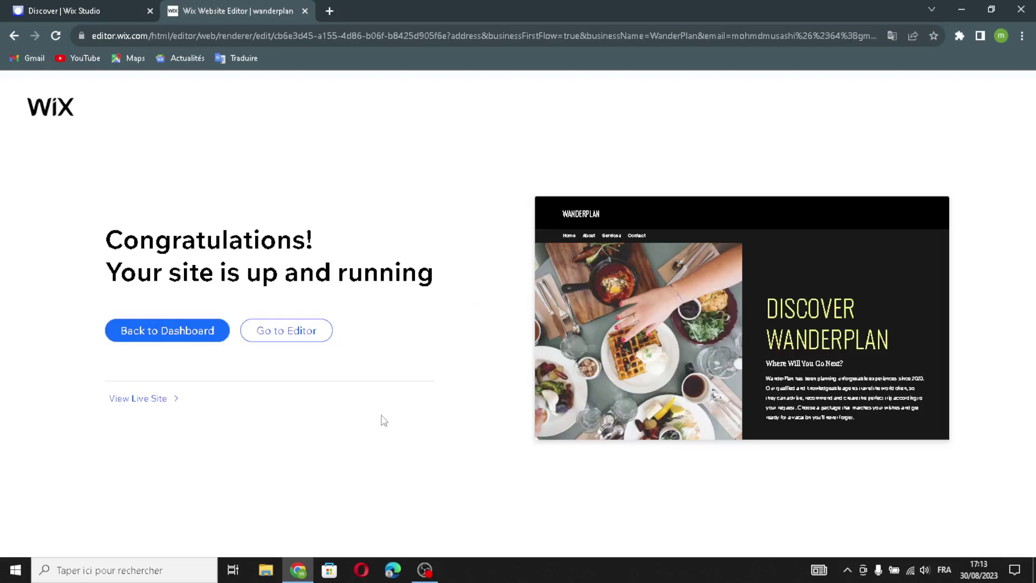
{"action": "left_click", "coordinate": [320, 344]}
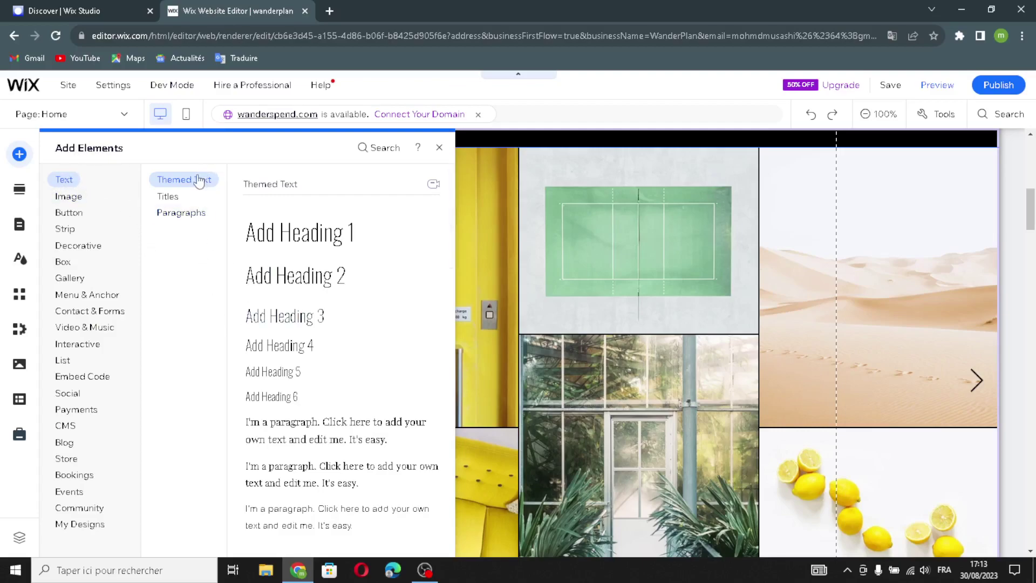
- Review the title and paragraph text elements, and the image elements including the free Wix images and illustrations
{"action": "left_click", "coordinate": [167, 197]}
{"action": "left_click", "coordinate": [170, 213]}
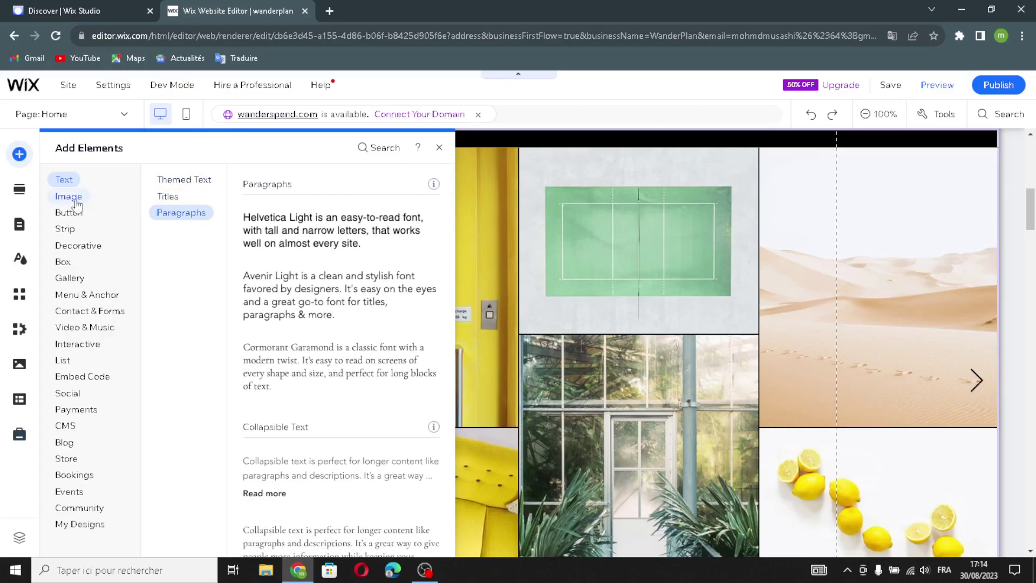
{"action": "left_click", "coordinate": [74, 199]}
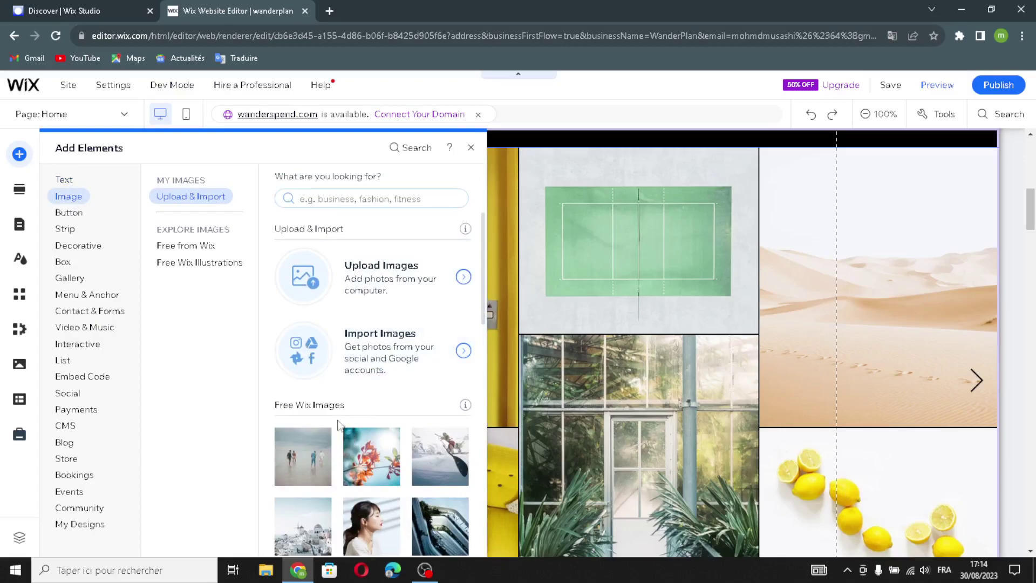
{"action": "scroll", "coordinate": [339, 424], "scroll_direction": "down", "scroll_amount": 3}
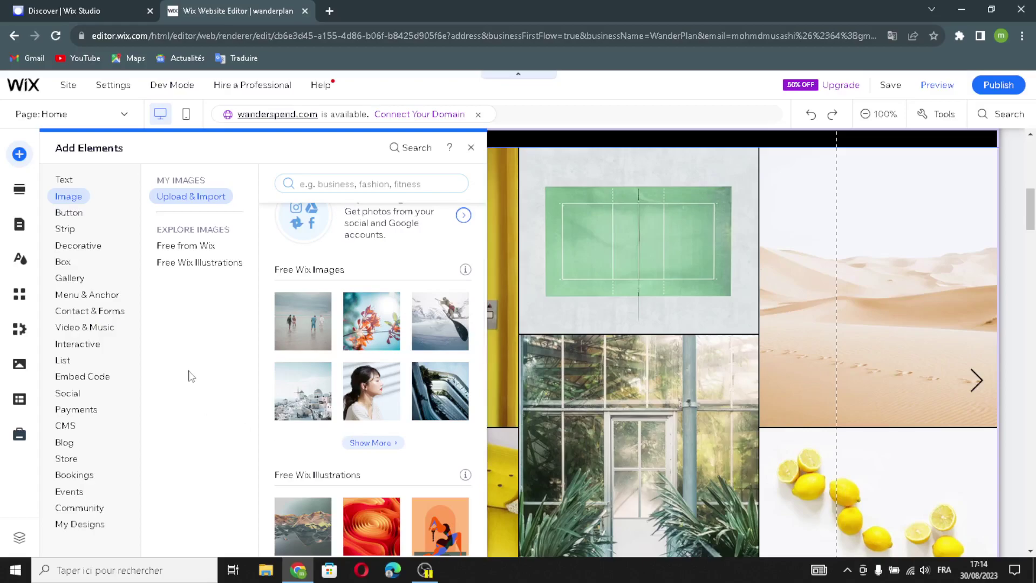
- Browse the button elements, covering text and icon, image, document, iTunes, pay and PayPal buttons
{"action": "left_click", "coordinate": [82, 215]}
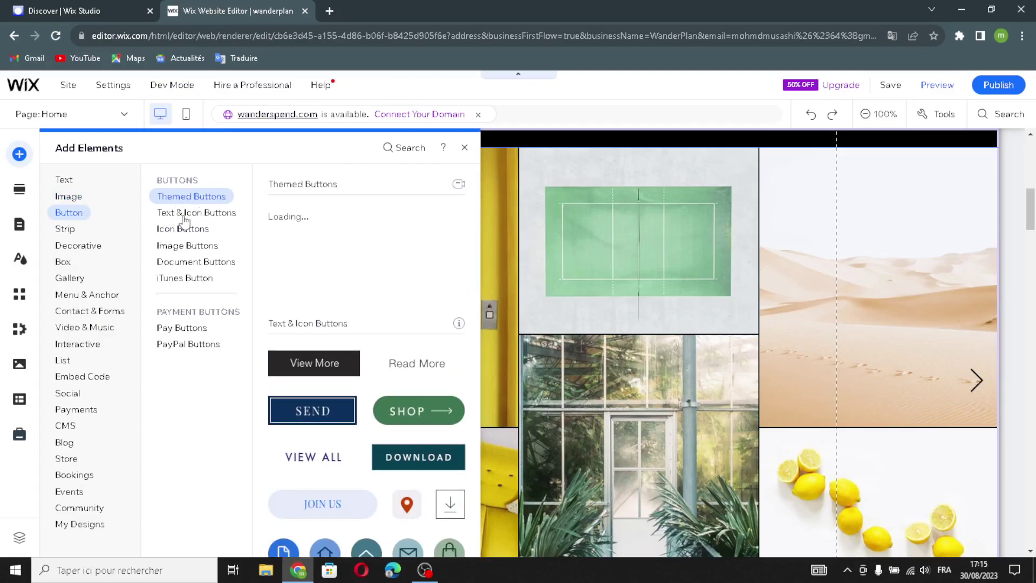
{"action": "left_click", "coordinate": [184, 216]}
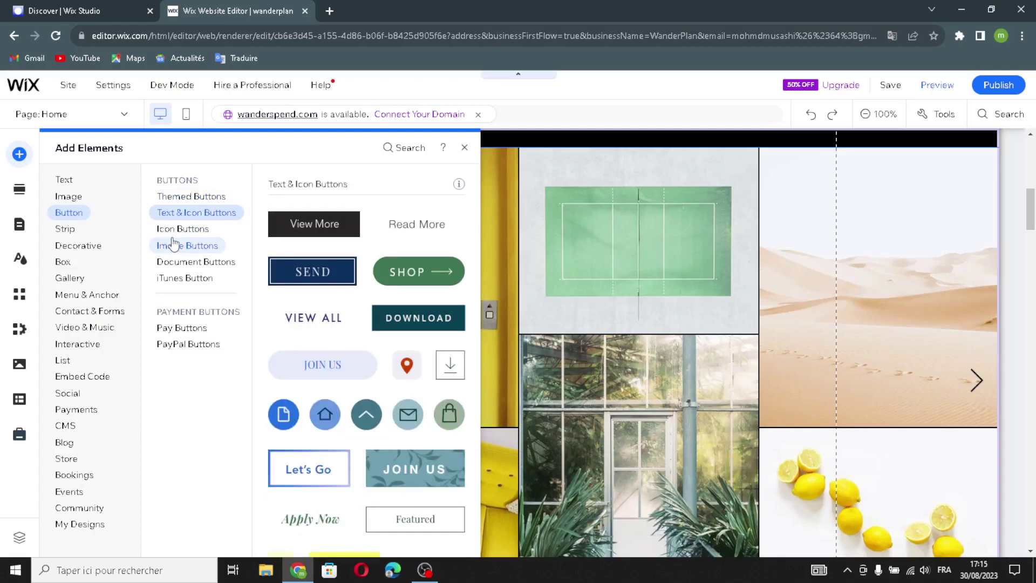
{"action": "left_click", "coordinate": [174, 244]}
{"action": "left_click", "coordinate": [171, 262]}
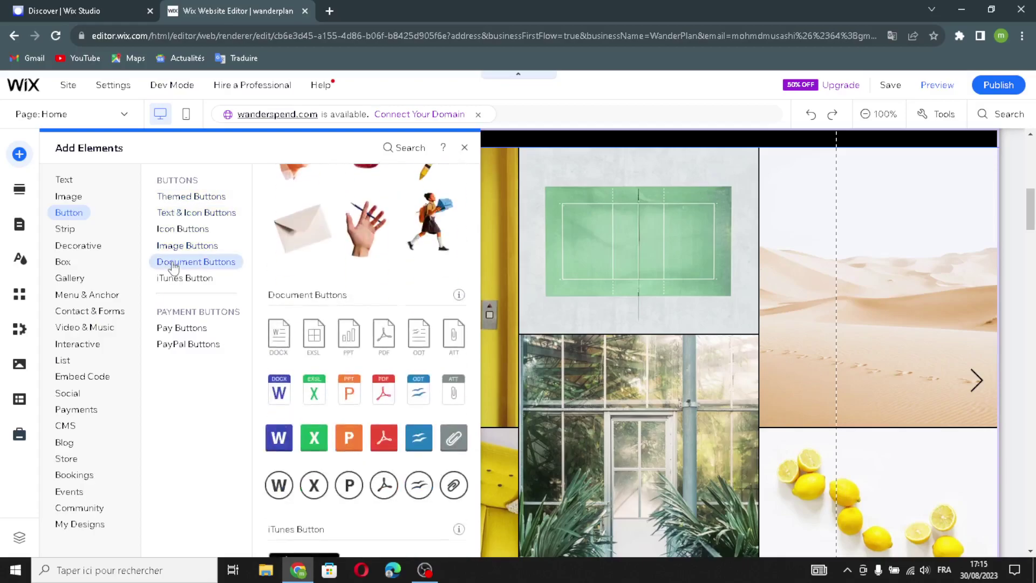
{"action": "left_click", "coordinate": [170, 278]}
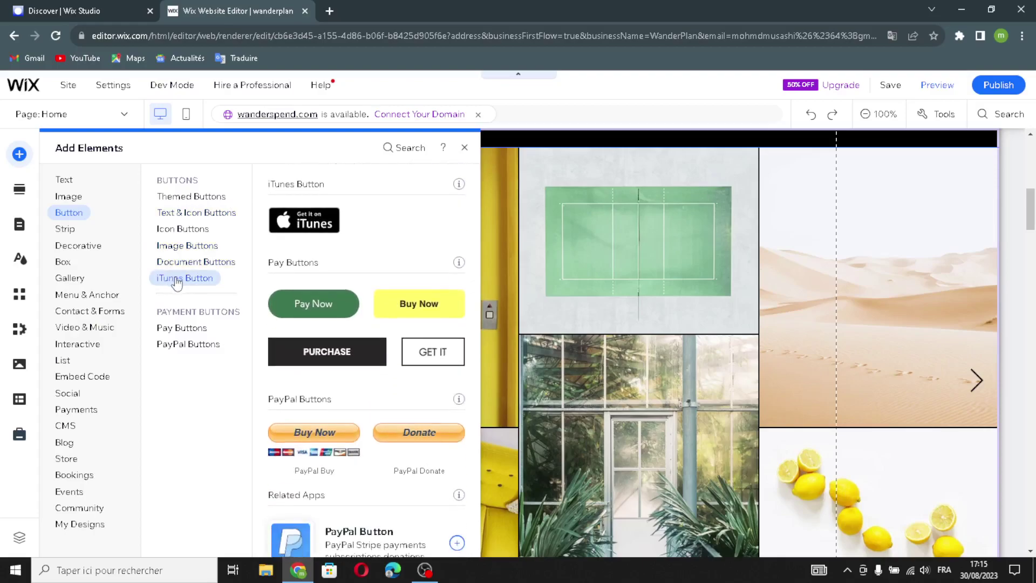
{"action": "left_click", "coordinate": [174, 327]}
{"action": "left_click", "coordinate": [183, 348]}
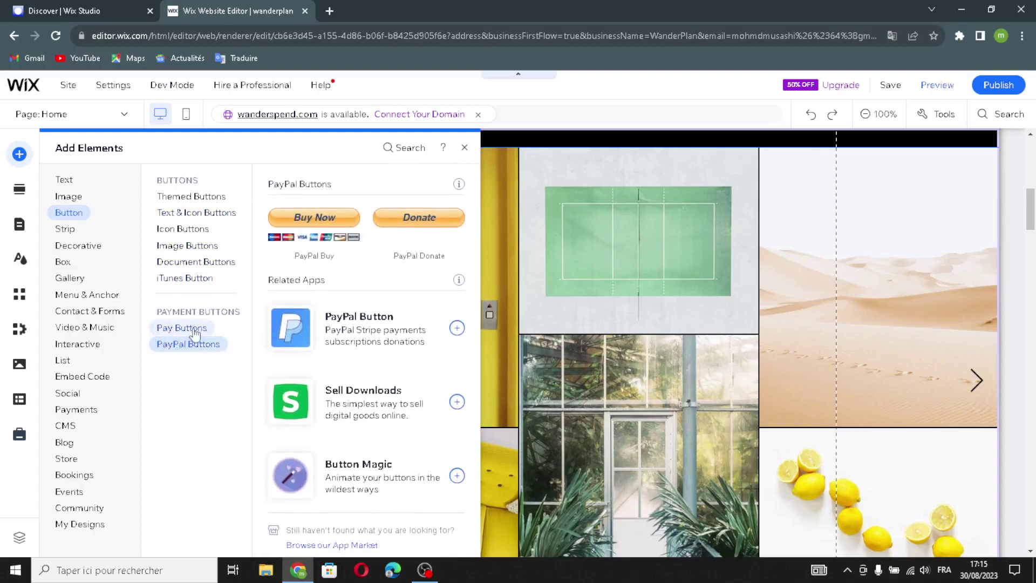
{"action": "left_click", "coordinate": [195, 330]}
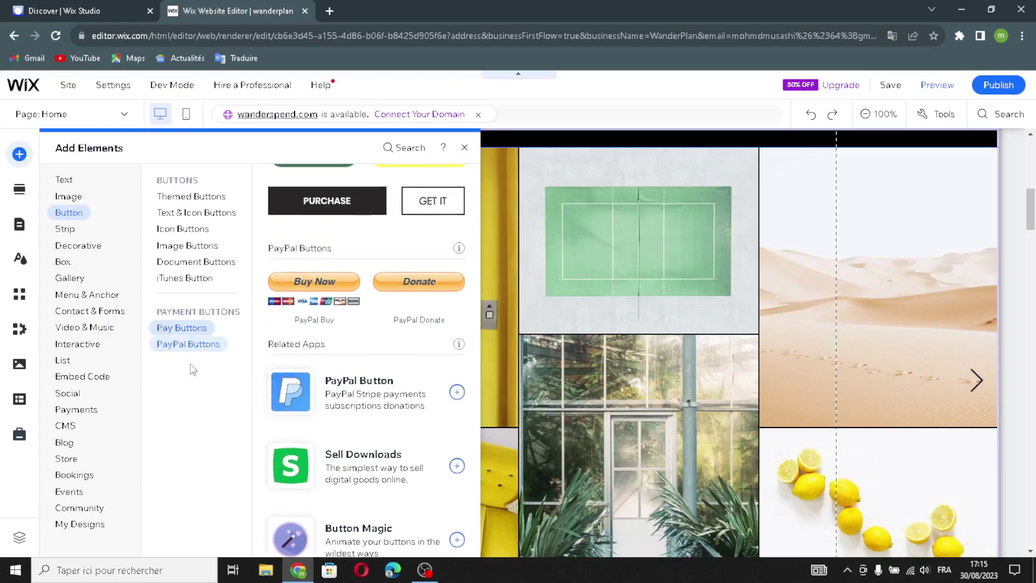
- Browse the strip elements, covering the Featured, About, Services, Contact, Testimonials, Team and Welcome designs
{"action": "left_click", "coordinate": [64, 229]}
{"action": "left_click", "coordinate": [173, 196]}
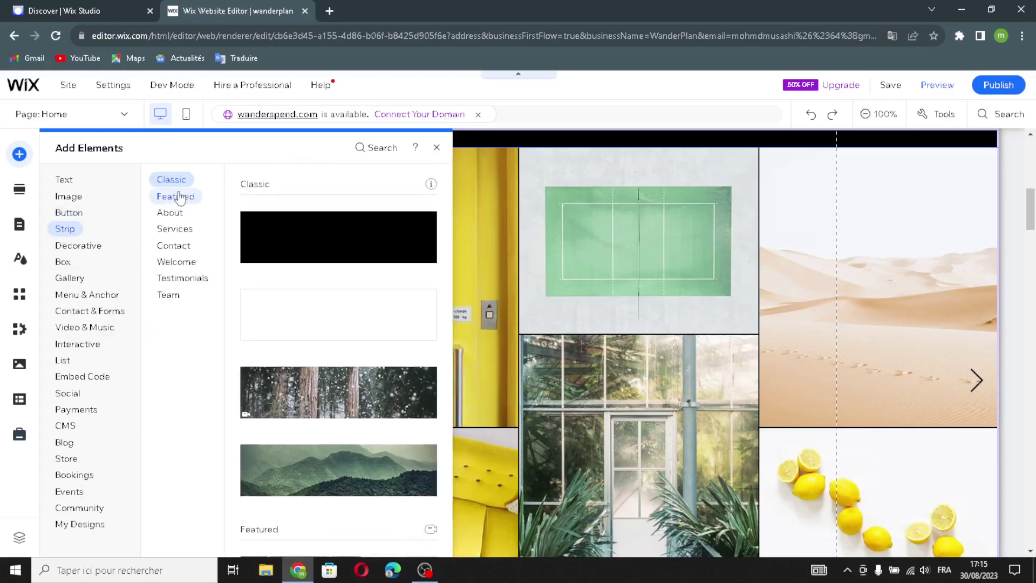
{"action": "left_click", "coordinate": [168, 213]}
{"action": "left_click", "coordinate": [172, 229]}
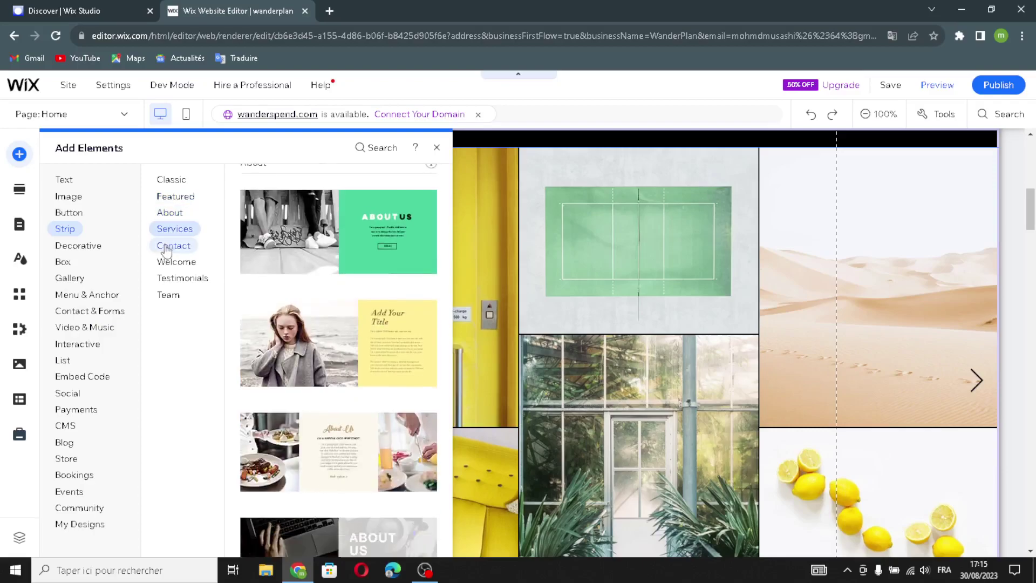
{"action": "left_click", "coordinate": [173, 245]}
{"action": "left_click", "coordinate": [165, 285]}
{"action": "left_click", "coordinate": [167, 294]}
{"action": "scroll", "coordinate": [298, 355], "scroll_direction": "up", "scroll_amount": 5}
{"action": "scroll", "coordinate": [298, 354], "scroll_direction": "up", "scroll_amount": 5}
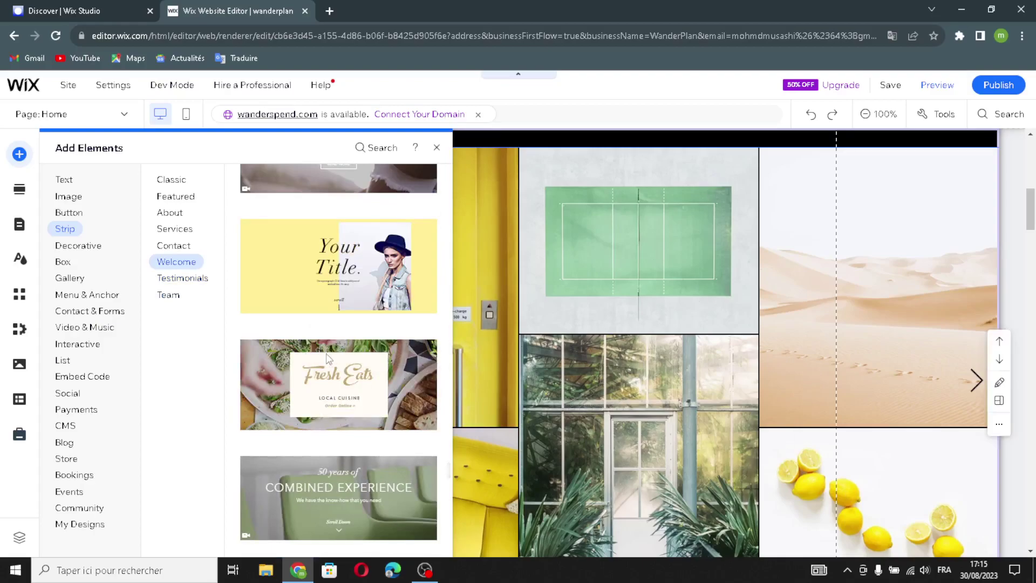
- Examine the decorative shapes: basic shapes, arrows, horizontal lines and vertical lines
{"action": "left_click", "coordinate": [96, 250]}
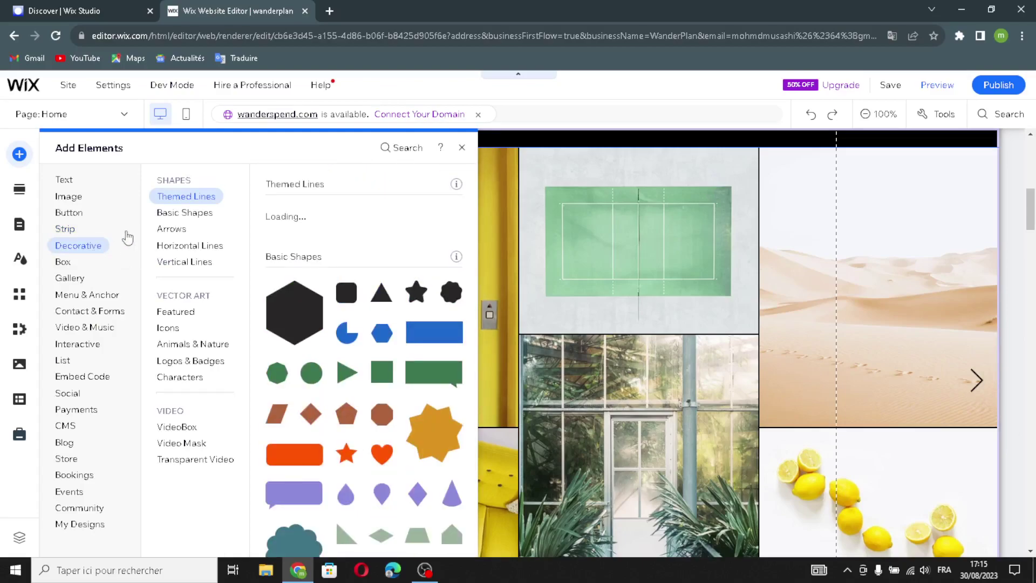
{"action": "left_click", "coordinate": [178, 214]}
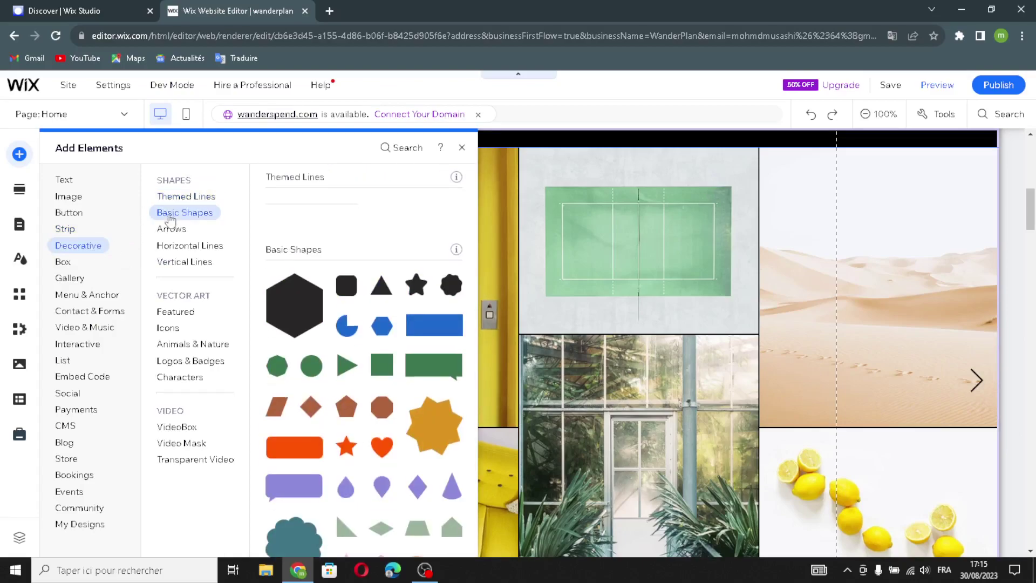
{"action": "left_click", "coordinate": [169, 231]}
{"action": "left_click", "coordinate": [171, 247]}
{"action": "left_click", "coordinate": [182, 266]}
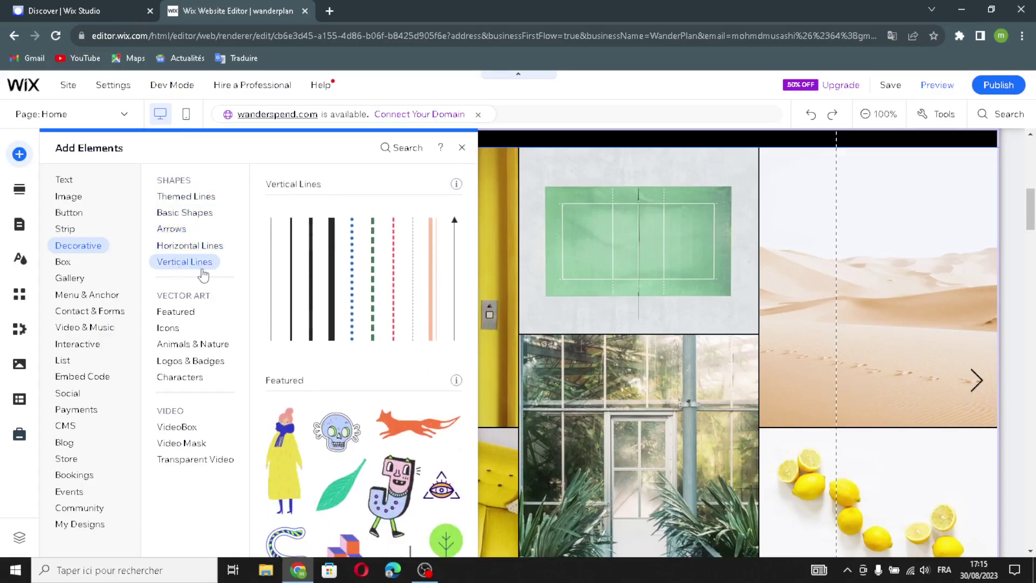
- Examine the decorative vector art: featured, icons, animals and nature, logos and badges, and characters
{"action": "left_click", "coordinate": [180, 312]}
{"action": "left_click", "coordinate": [168, 329]}
{"action": "left_click", "coordinate": [171, 345]}
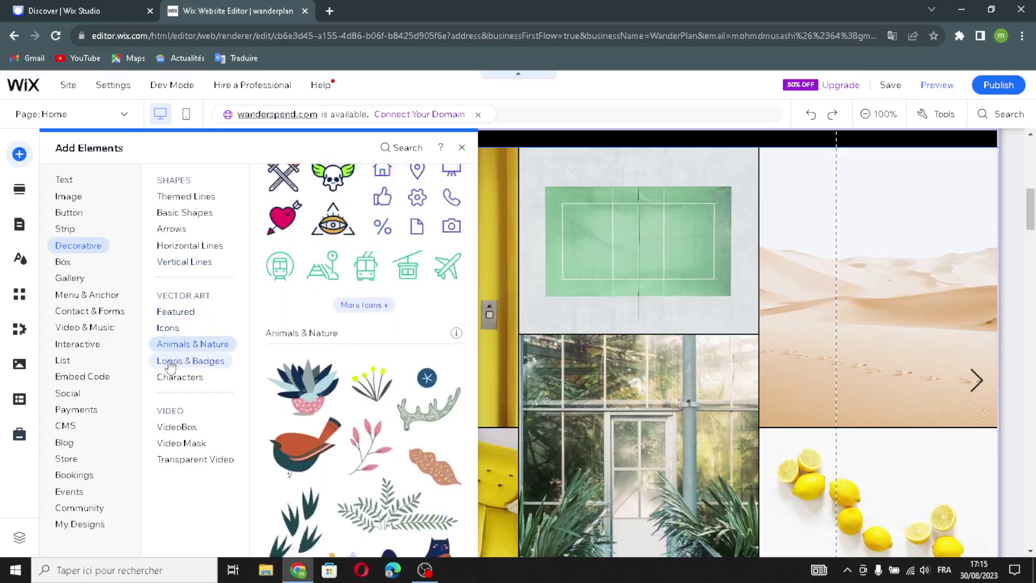
{"action": "left_click", "coordinate": [175, 361]}
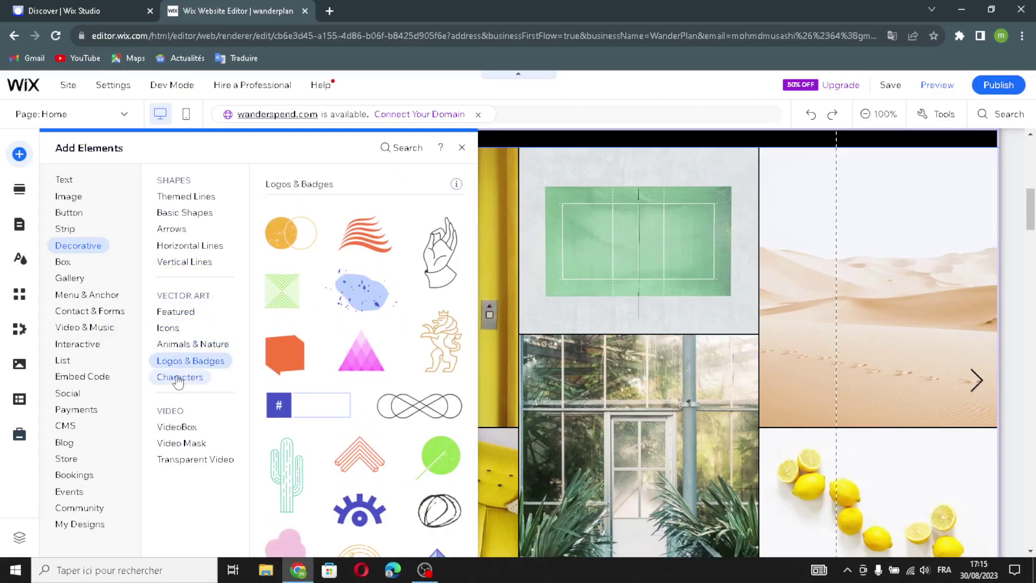
{"action": "left_click", "coordinate": [180, 377]}
- Examine the decorative video elements, including VideoBox, Video Mask and Transparent Video
{"action": "left_click", "coordinate": [170, 446]}
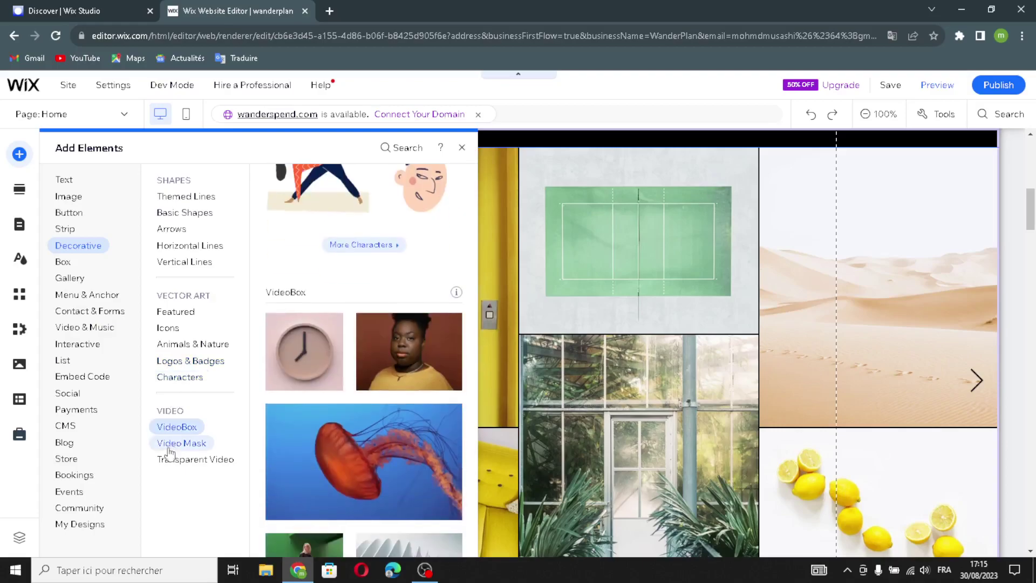
{"action": "left_click", "coordinate": [170, 458]}
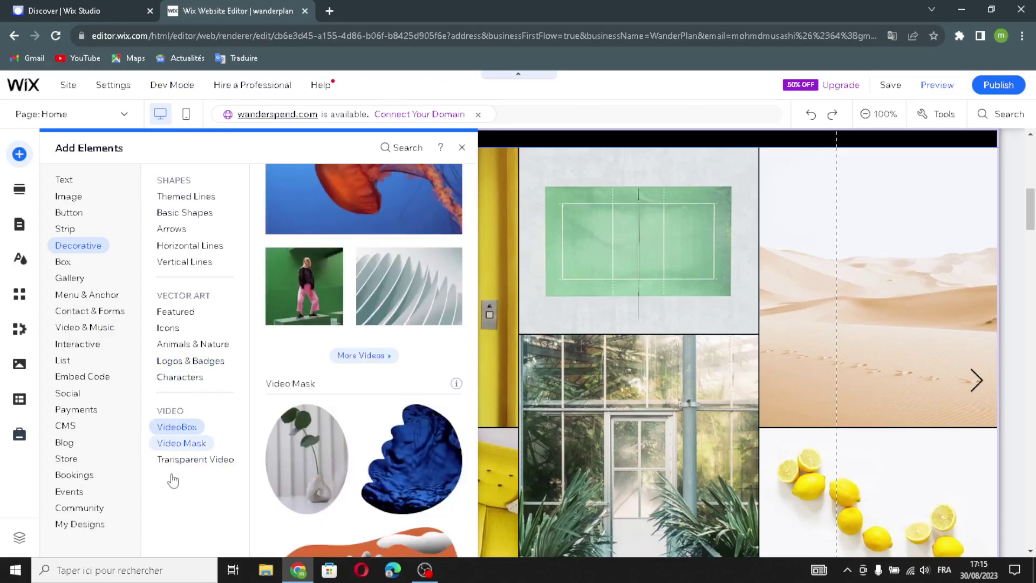
{"action": "left_click", "coordinate": [175, 443]}
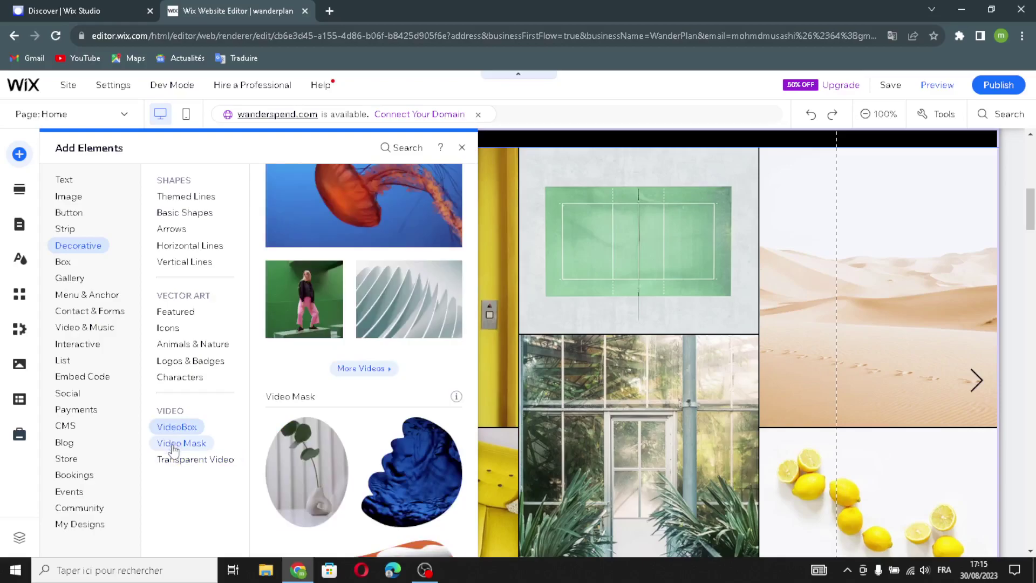
{"action": "left_click", "coordinate": [168, 459]}
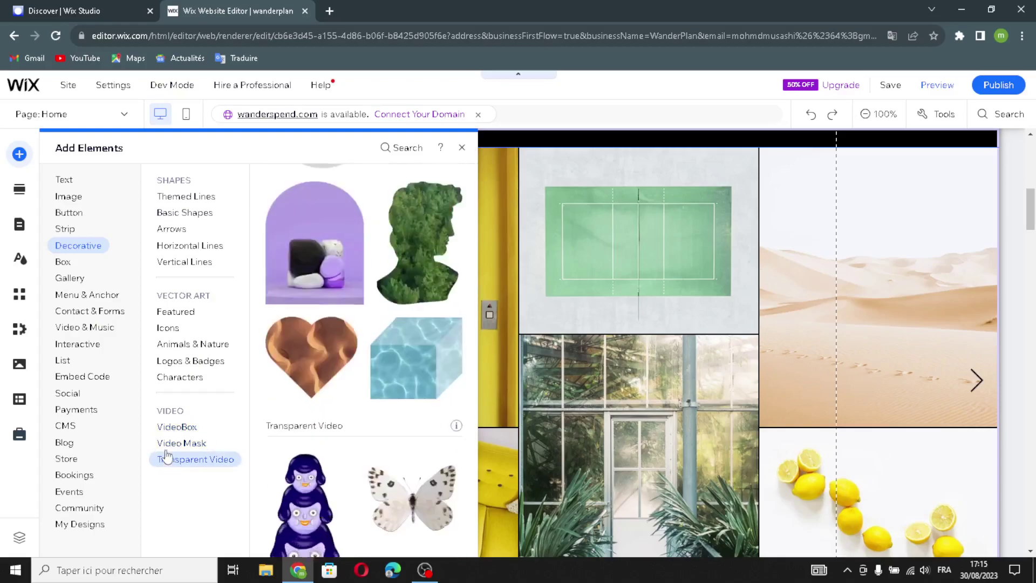
- Look through the box elements, including container boxes, hover boxes and tabs
{"action": "left_click", "coordinate": [63, 262]}
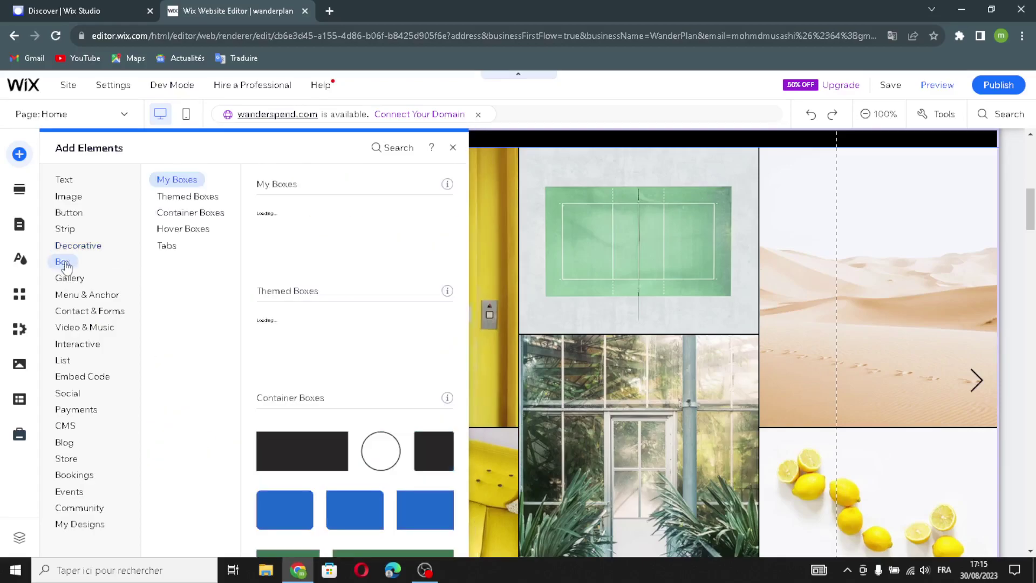
{"action": "left_click", "coordinate": [179, 216]}
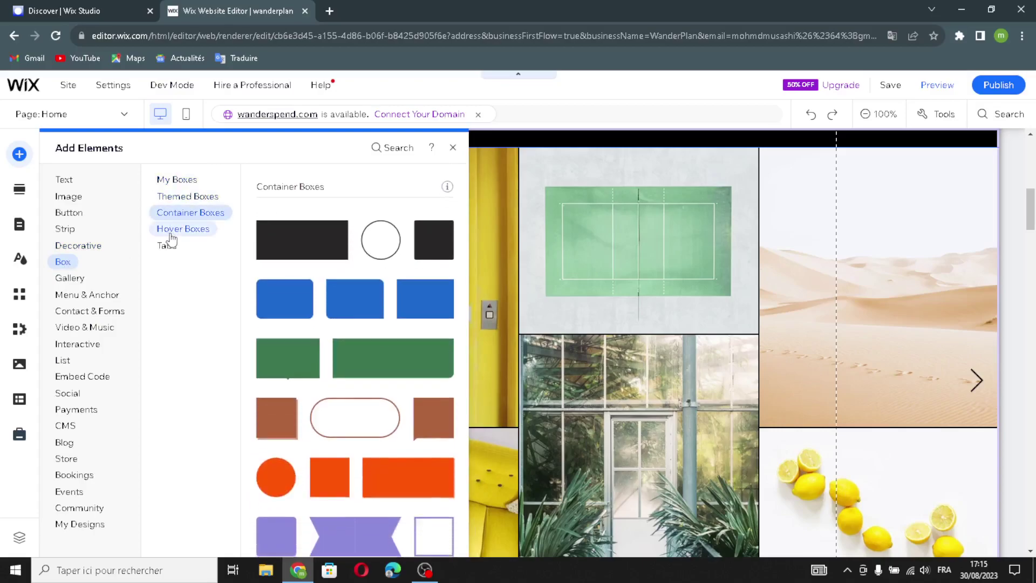
{"action": "left_click", "coordinate": [172, 230]}
{"action": "left_click", "coordinate": [168, 247]}
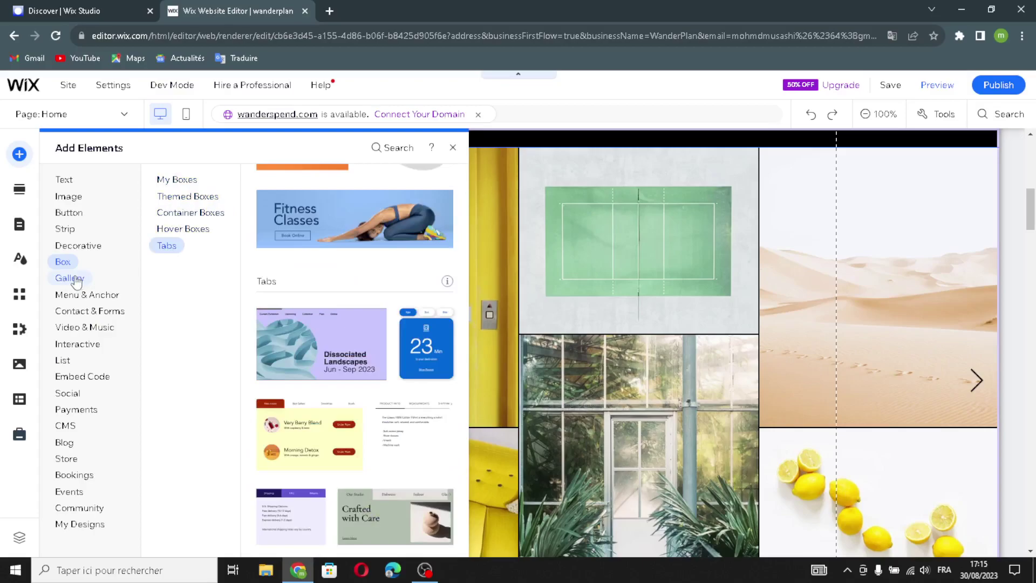
- Look through the gallery elements, from the recommended and pro galleries to grid, slider and more galleries
{"action": "left_click", "coordinate": [70, 277]}
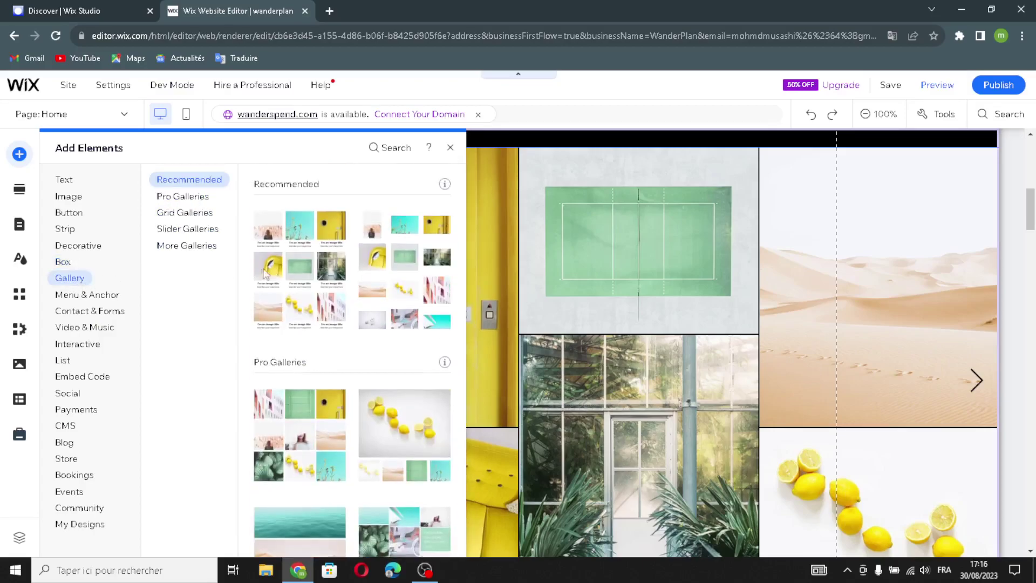
{"action": "left_click", "coordinate": [202, 197]}
{"action": "left_click", "coordinate": [174, 211]}
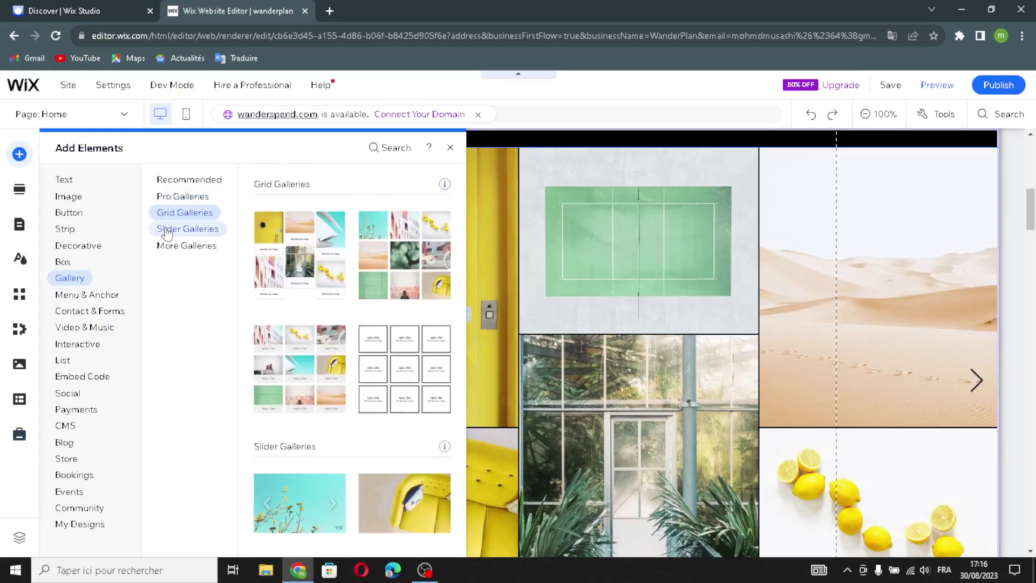
{"action": "left_click", "coordinate": [167, 231]}
{"action": "left_click", "coordinate": [163, 246]}
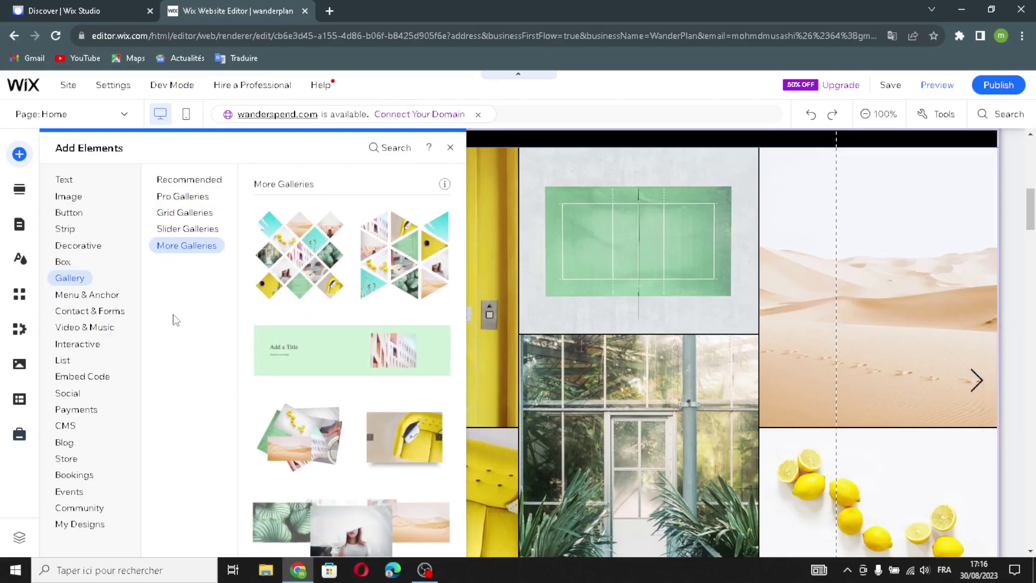
- Review the menu and anchor elements, covering themed, horizontal and vertical menus, anchors, in-page menus and site search
{"action": "left_click", "coordinate": [109, 298]}
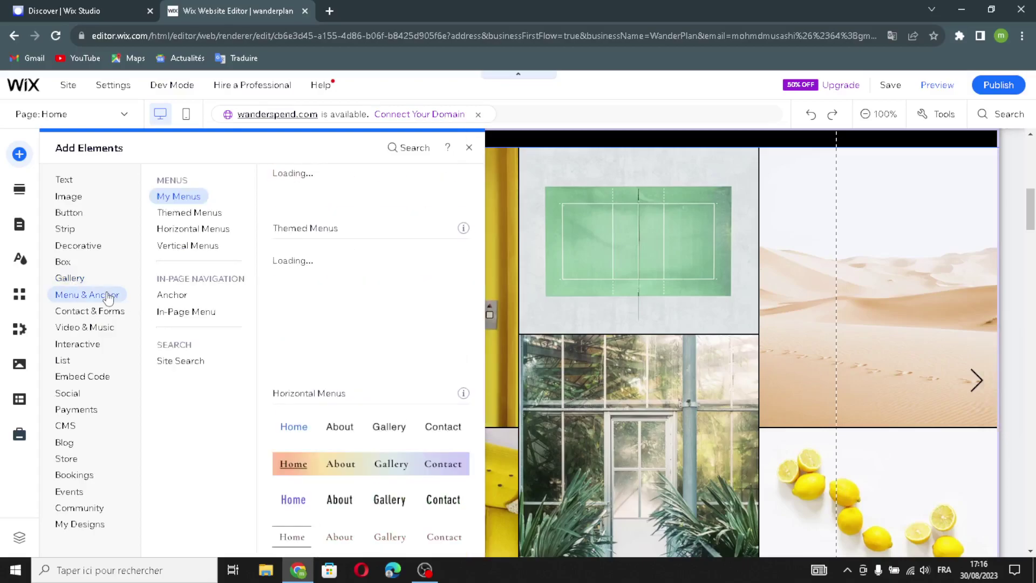
{"action": "left_click", "coordinate": [192, 213]}
{"action": "left_click", "coordinate": [193, 229]}
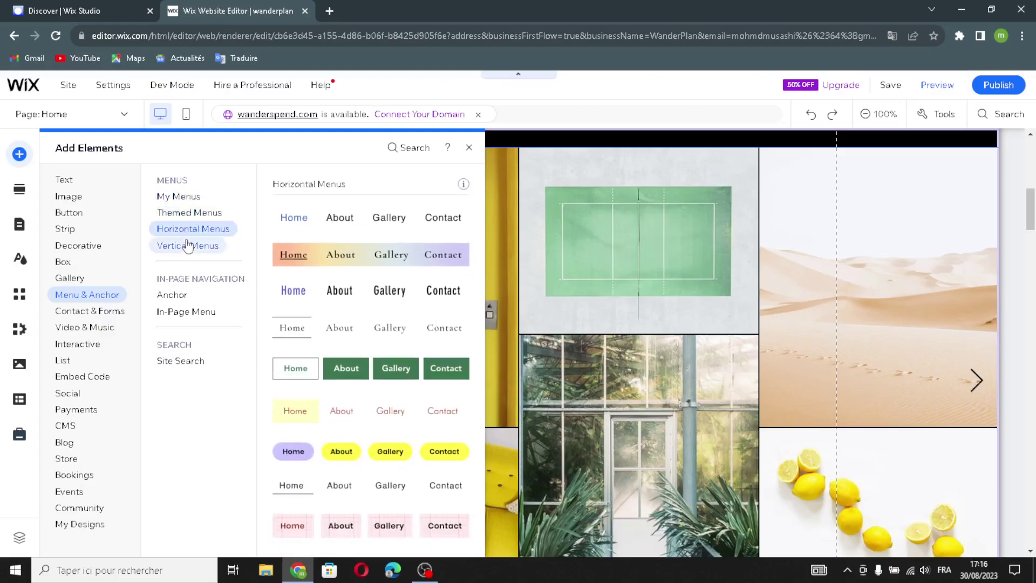
{"action": "left_click", "coordinate": [188, 249]}
{"action": "left_click", "coordinate": [170, 295]}
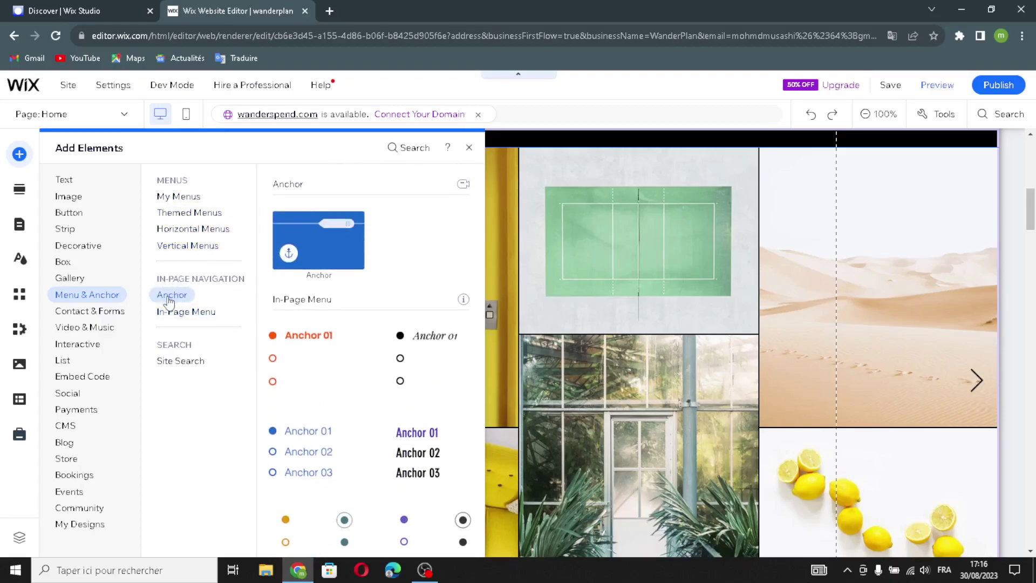
{"action": "left_click", "coordinate": [178, 312]}
{"action": "left_click", "coordinate": [171, 372]}
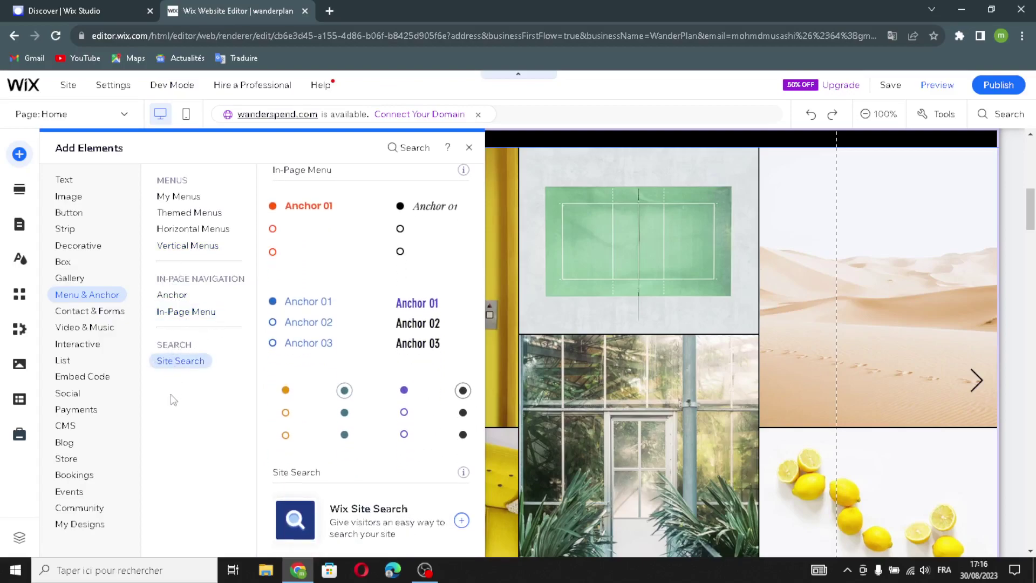
- Look through the form elements, covering contact, order, registration, donation, application, feedback, request, waiver and subscribe forms
{"action": "left_click", "coordinate": [116, 318]}
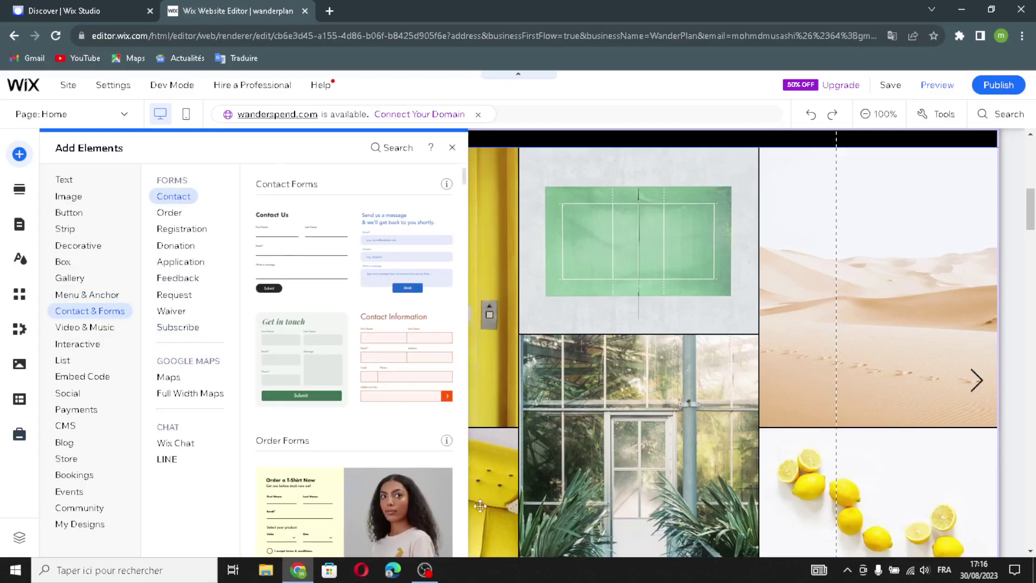
{"action": "left_click", "coordinate": [171, 213]}
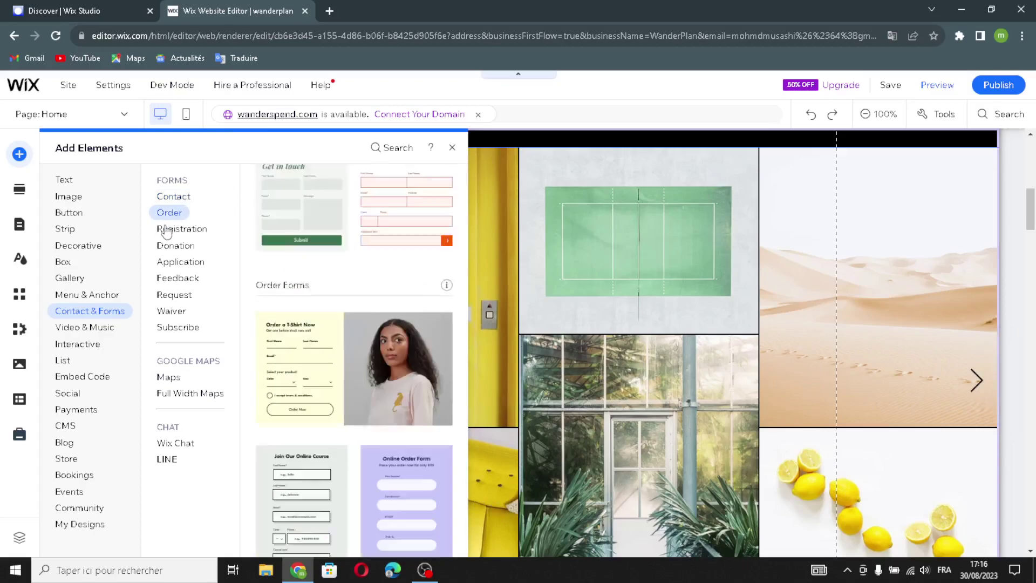
{"action": "left_click", "coordinate": [178, 228]}
{"action": "left_click", "coordinate": [171, 247]}
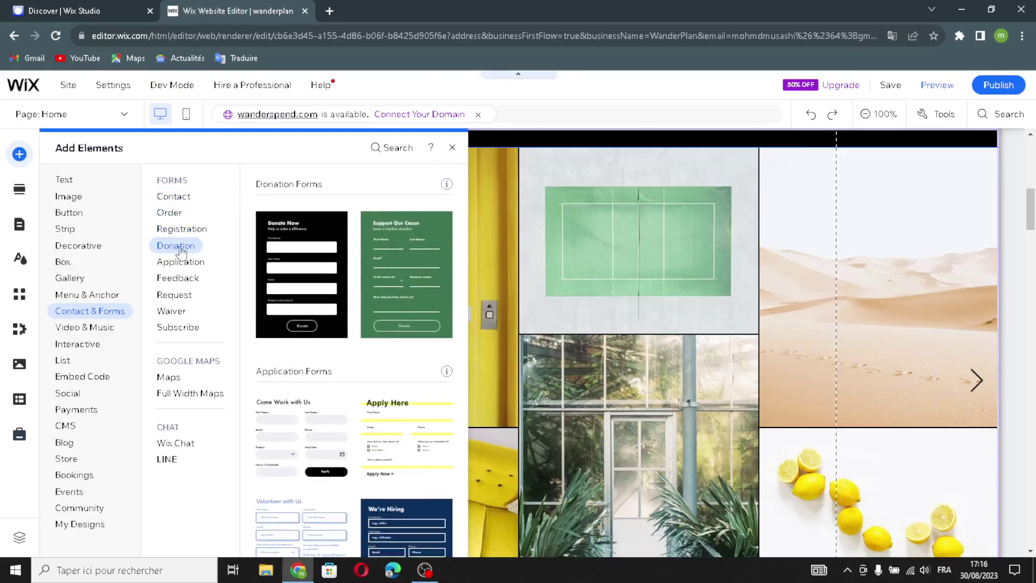
{"action": "left_click", "coordinate": [179, 261]}
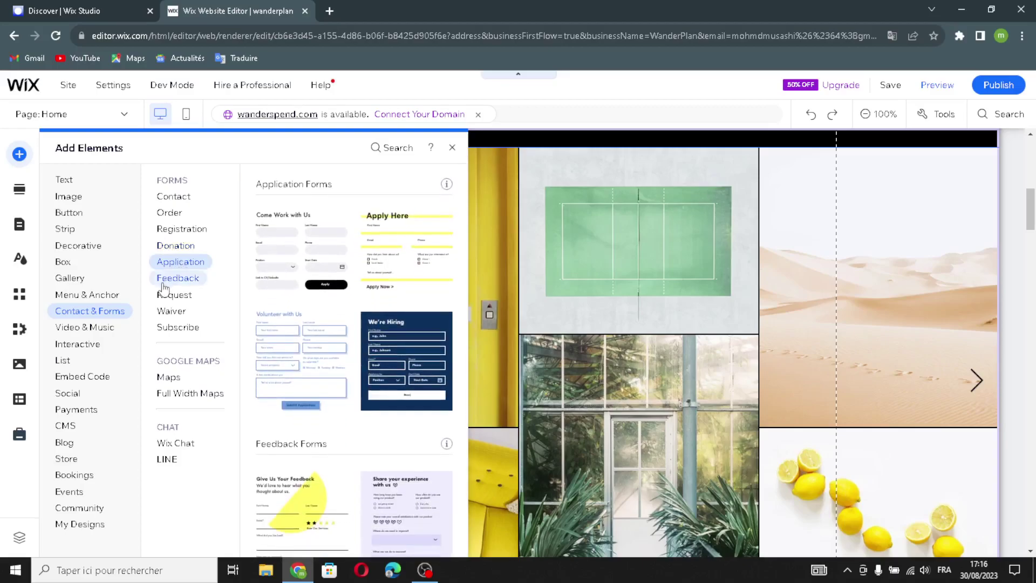
{"action": "left_click", "coordinate": [186, 279]}
{"action": "left_click", "coordinate": [174, 294]}
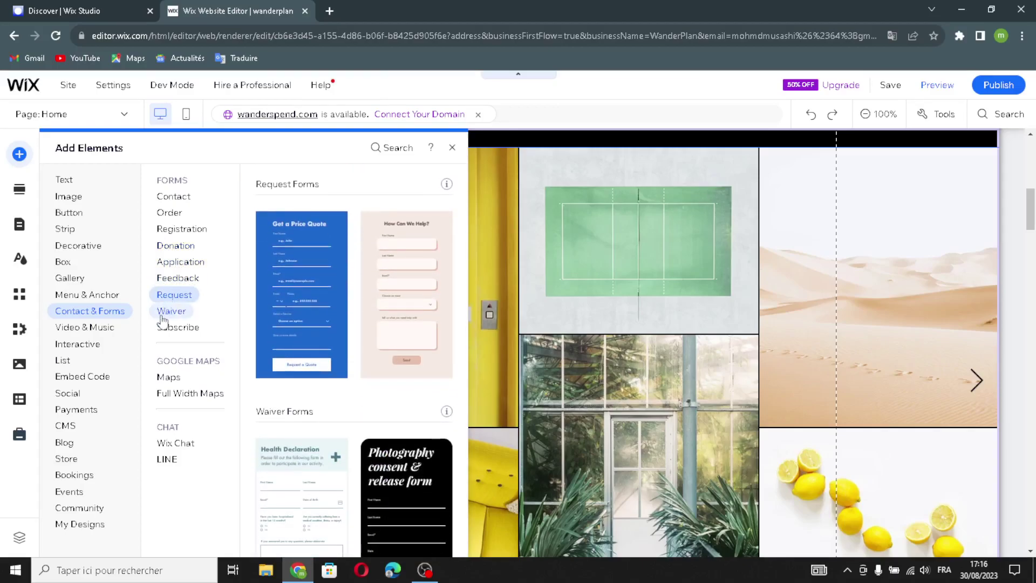
{"action": "left_click", "coordinate": [171, 313]}
{"action": "left_click", "coordinate": [178, 333]}
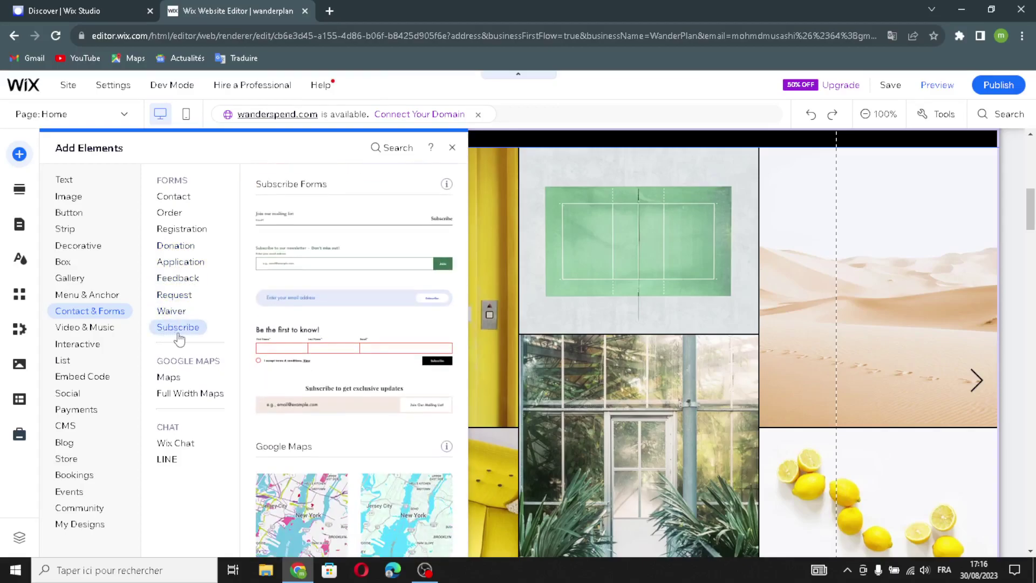
- Examine the regular and full-width Google Maps elements and the Wix Chat and LINE chat elements
{"action": "left_click", "coordinate": [168, 376]}
{"action": "left_click", "coordinate": [176, 393]}
{"action": "left_click", "coordinate": [178, 378]}
{"action": "left_click", "coordinate": [180, 394]}
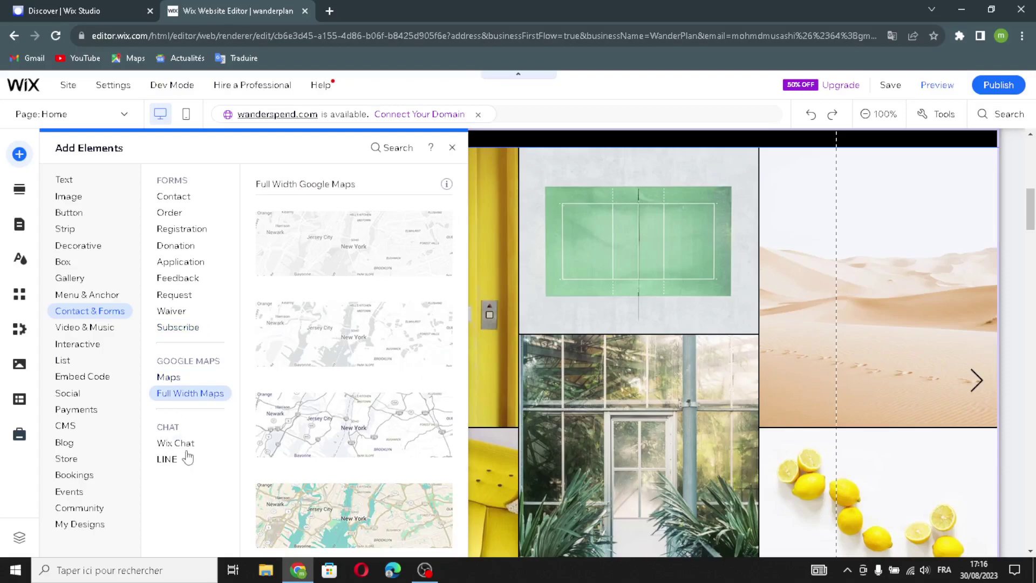
{"action": "left_click", "coordinate": [186, 459]}
{"action": "left_click", "coordinate": [169, 460]}
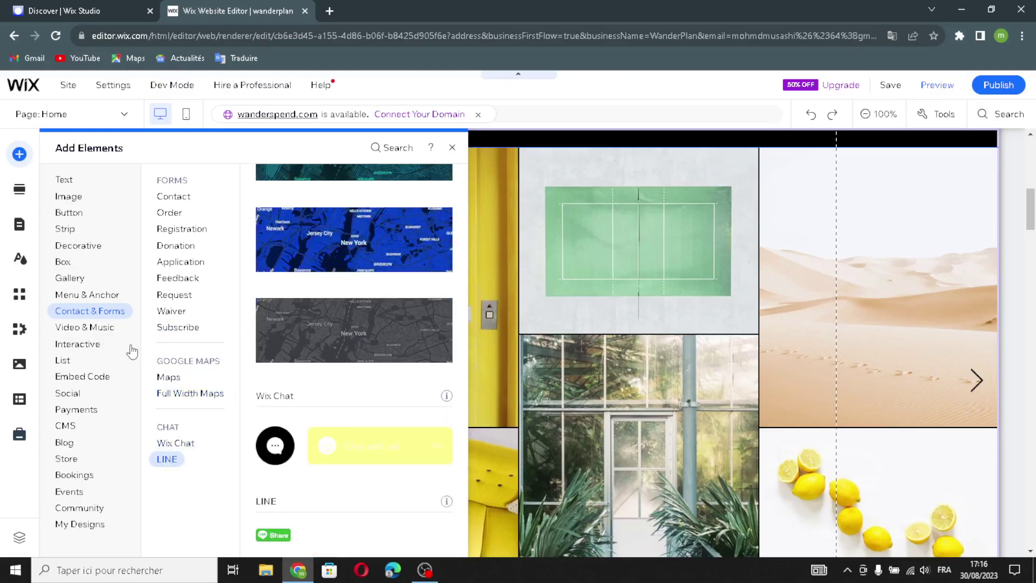
- Look through the Video & Music category's video elements, from single video players to VideoBox, Video Mask and Transparent Video
{"action": "left_click", "coordinate": [112, 330]}
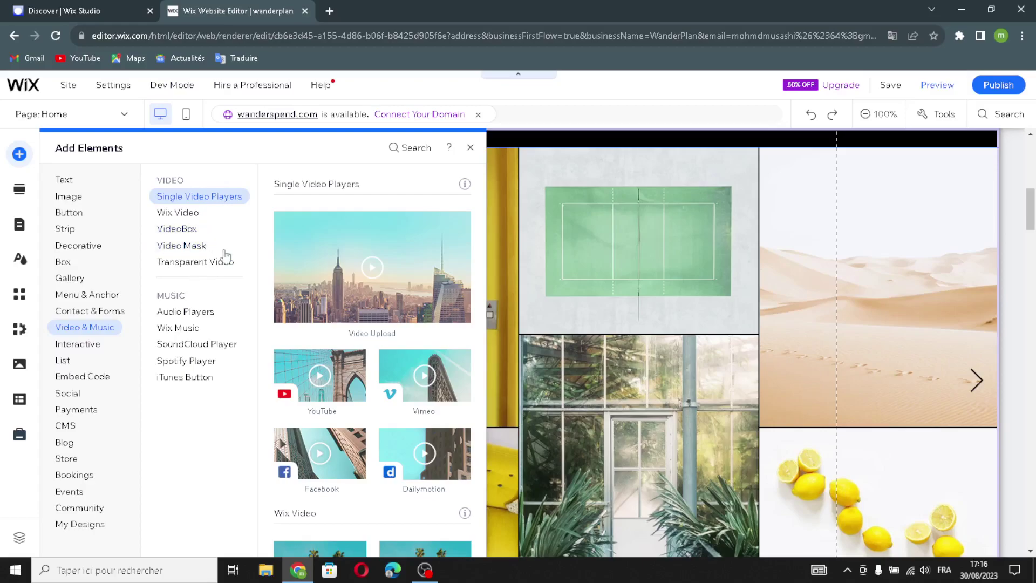
{"action": "left_click", "coordinate": [174, 229]}
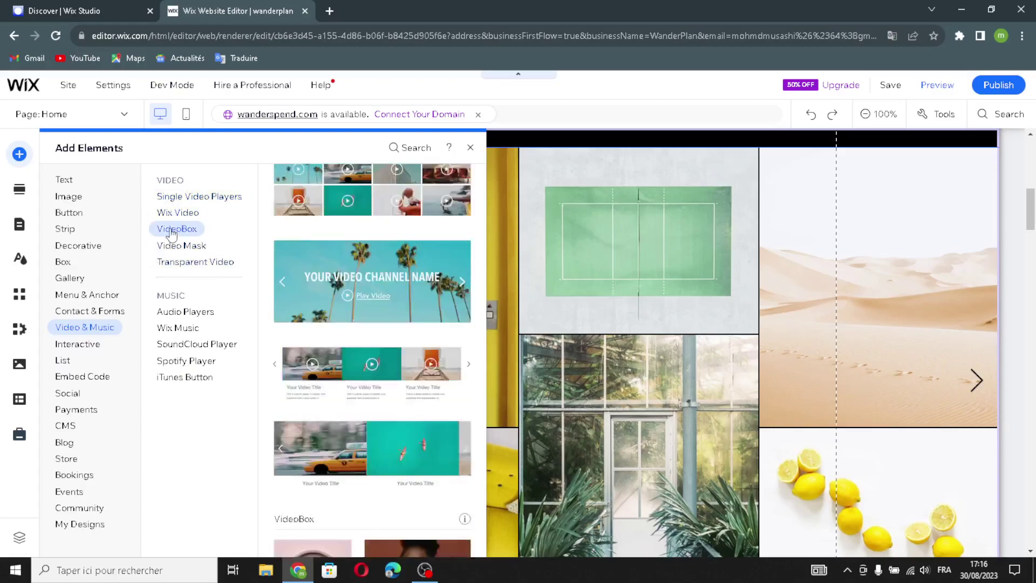
{"action": "left_click", "coordinate": [179, 249]}
{"action": "left_click", "coordinate": [172, 262]}
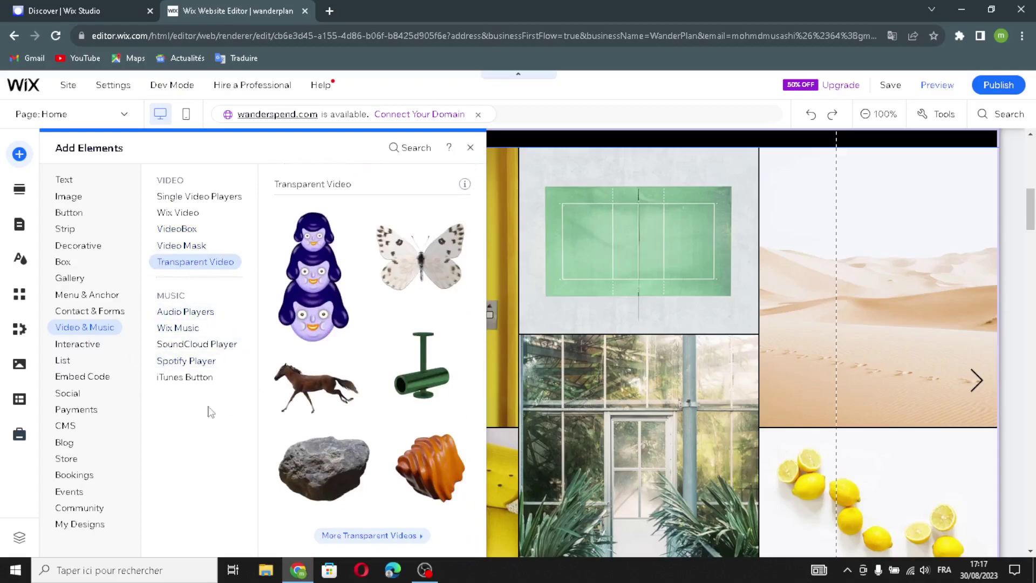
- Review the music elements, including audio players, Wix Music, SoundCloud and Spotify players and the iTunes button
{"action": "left_click", "coordinate": [179, 313]}
{"action": "left_click", "coordinate": [175, 329]}
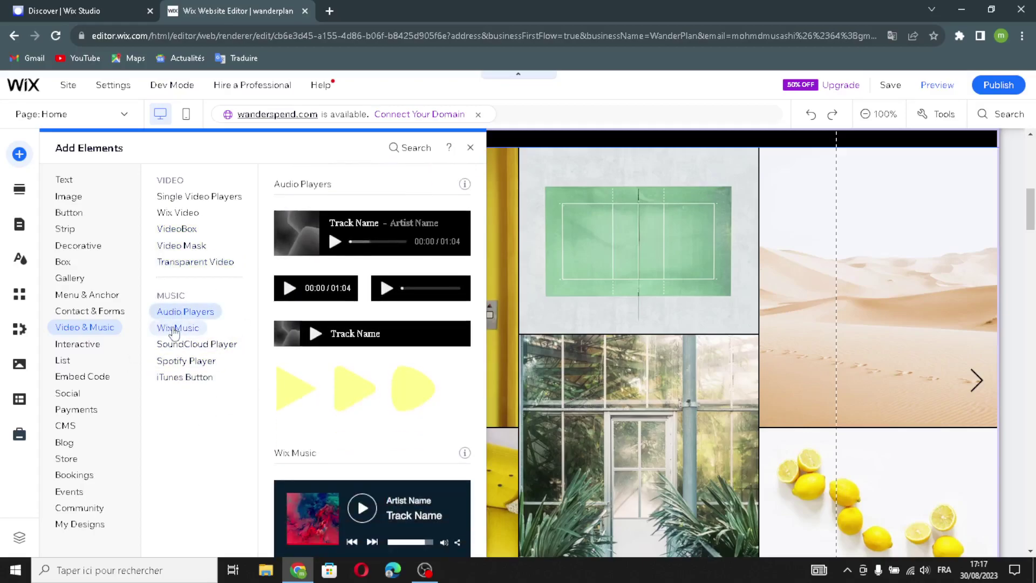
{"action": "left_click", "coordinate": [181, 345]}
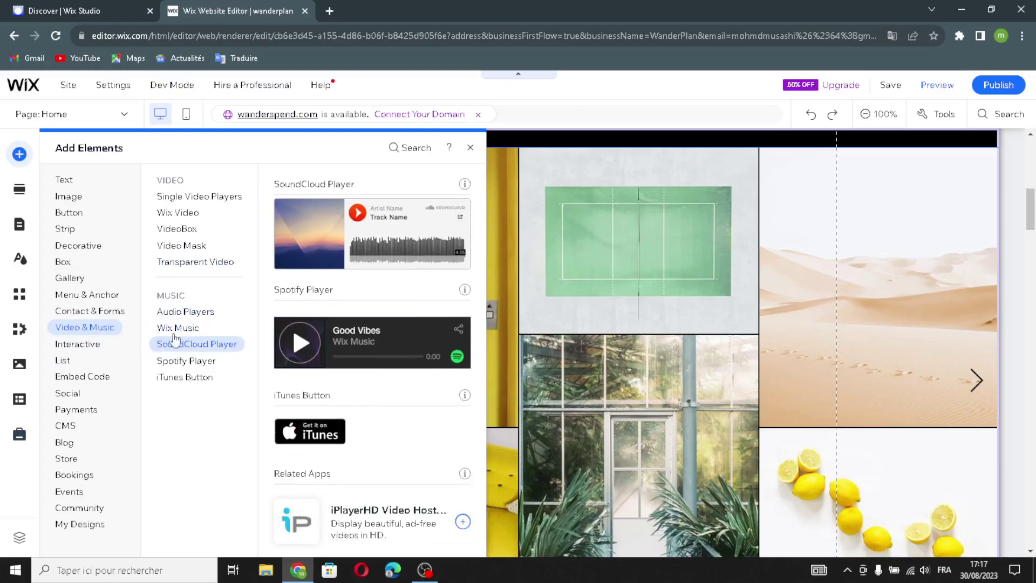
{"action": "left_click", "coordinate": [181, 361]}
{"action": "left_click", "coordinate": [185, 379]}
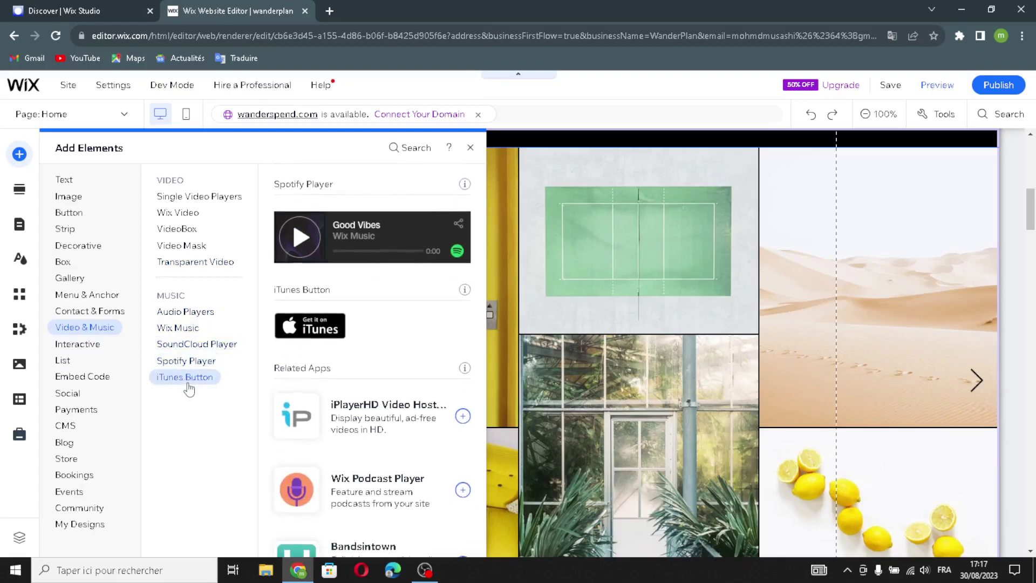
- Examine the interactive elements, covering slideshows, lightboxes, hover boxes, tabs and hover repeaters
{"action": "left_click", "coordinate": [88, 345]}
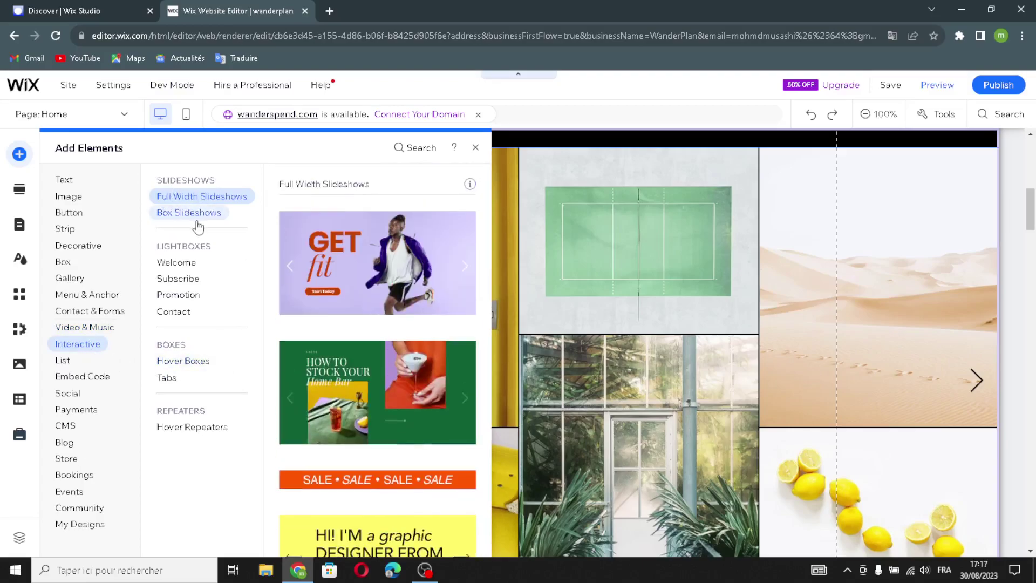
{"action": "left_click", "coordinate": [186, 213]}
{"action": "left_click", "coordinate": [171, 264]}
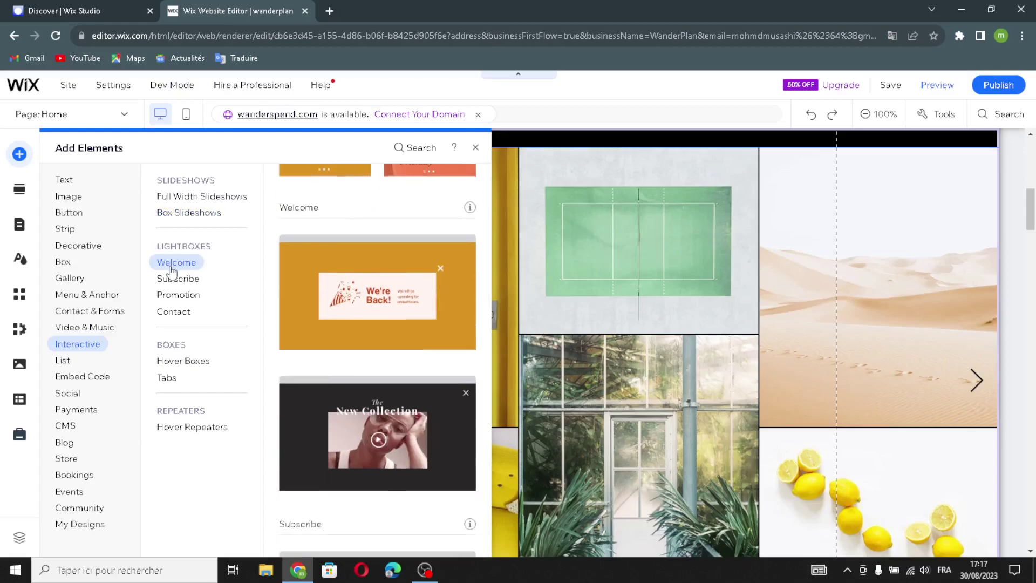
{"action": "left_click", "coordinate": [173, 278]}
{"action": "left_click", "coordinate": [174, 311]}
{"action": "left_click", "coordinate": [184, 360]}
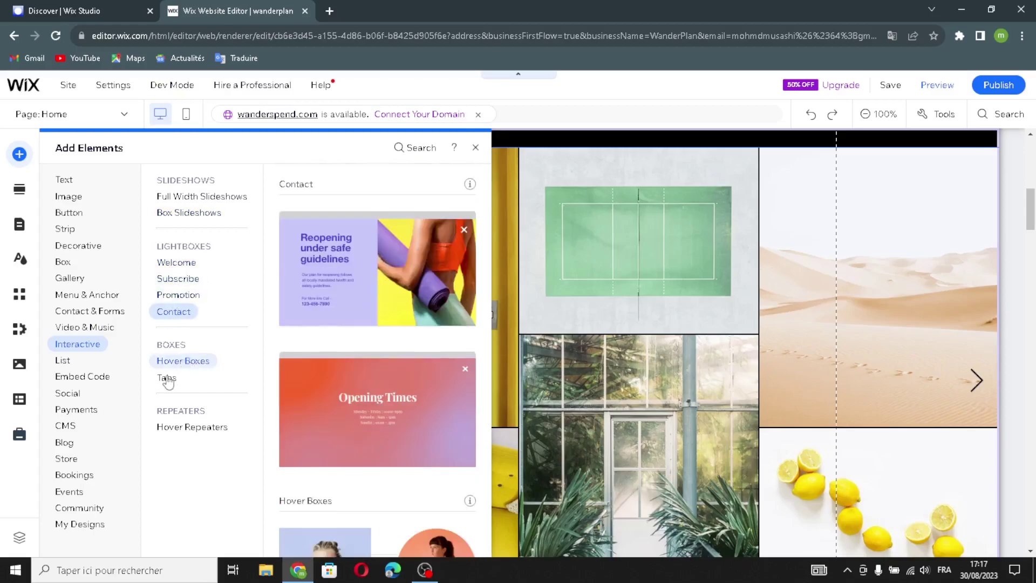
{"action": "left_click", "coordinate": [171, 378]}
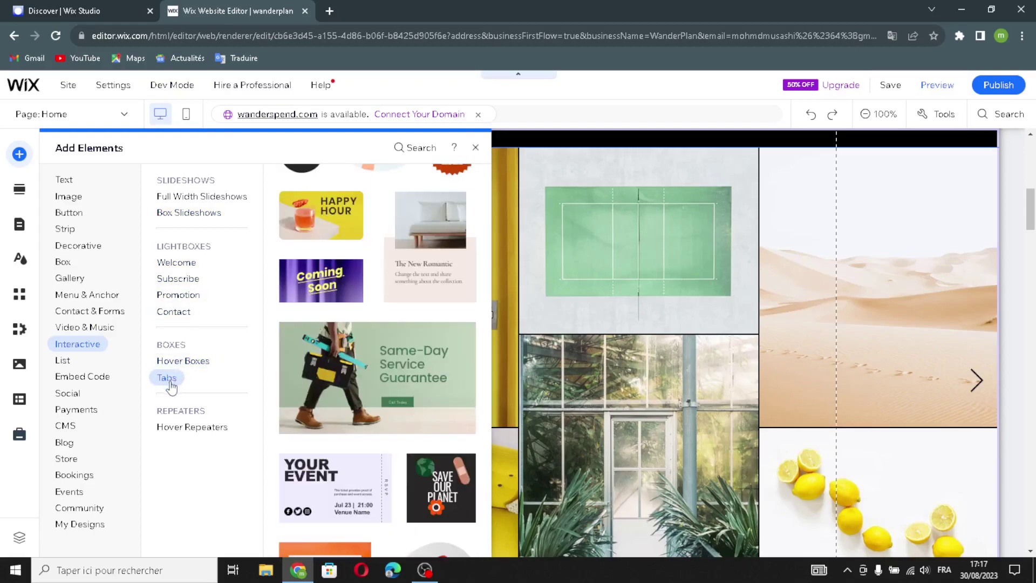
{"action": "left_click", "coordinate": [195, 428]}
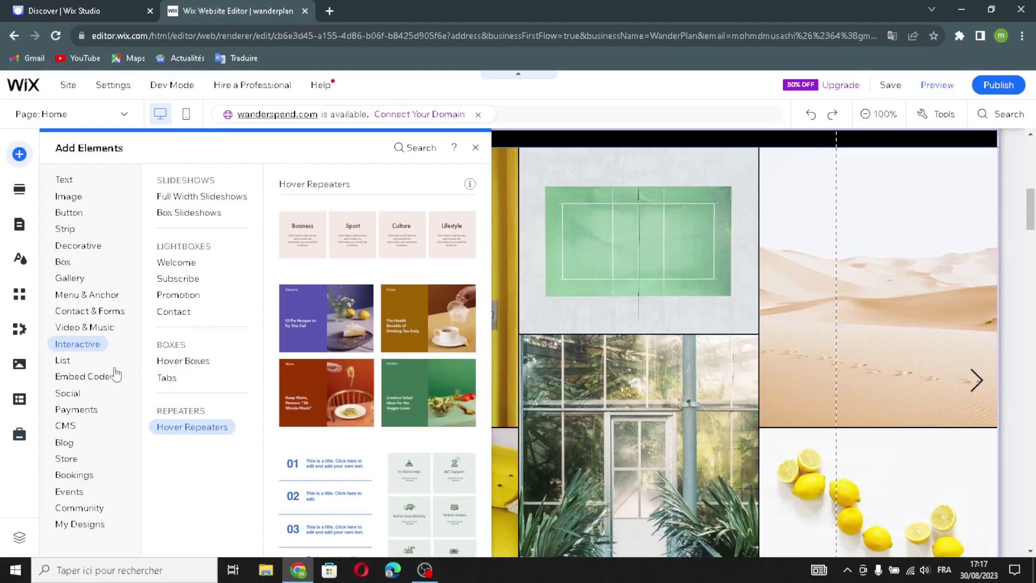
- Look at the list elements, comparing blank repeaters with the standard repeaters
{"action": "left_click", "coordinate": [70, 364]}
{"action": "left_click", "coordinate": [186, 213]}
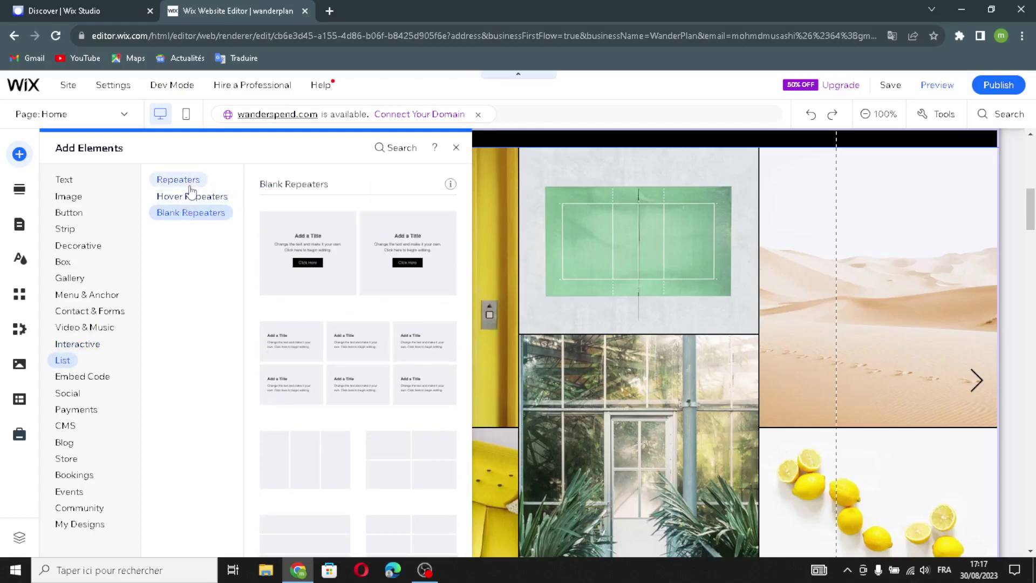
{"action": "left_click", "coordinate": [181, 180]}
- Review the embed code elements, from popular embeds, video and audio players to marketing tools, Velo Dev Mode and Lottie
{"action": "left_click", "coordinate": [83, 378]}
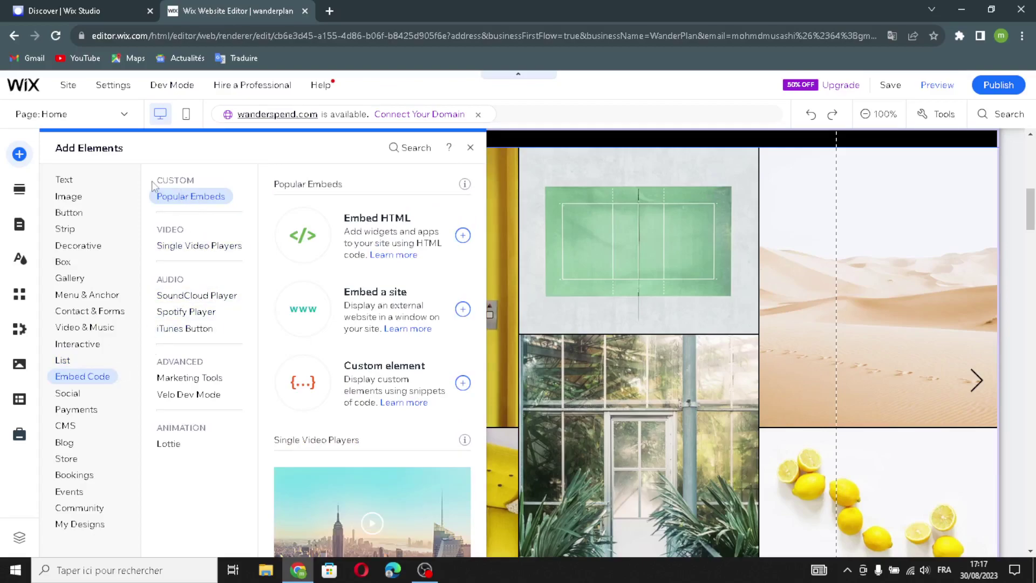
{"action": "left_click", "coordinate": [207, 249]}
{"action": "left_click", "coordinate": [184, 295]}
{"action": "left_click", "coordinate": [167, 312]}
{"action": "left_click", "coordinate": [174, 296]}
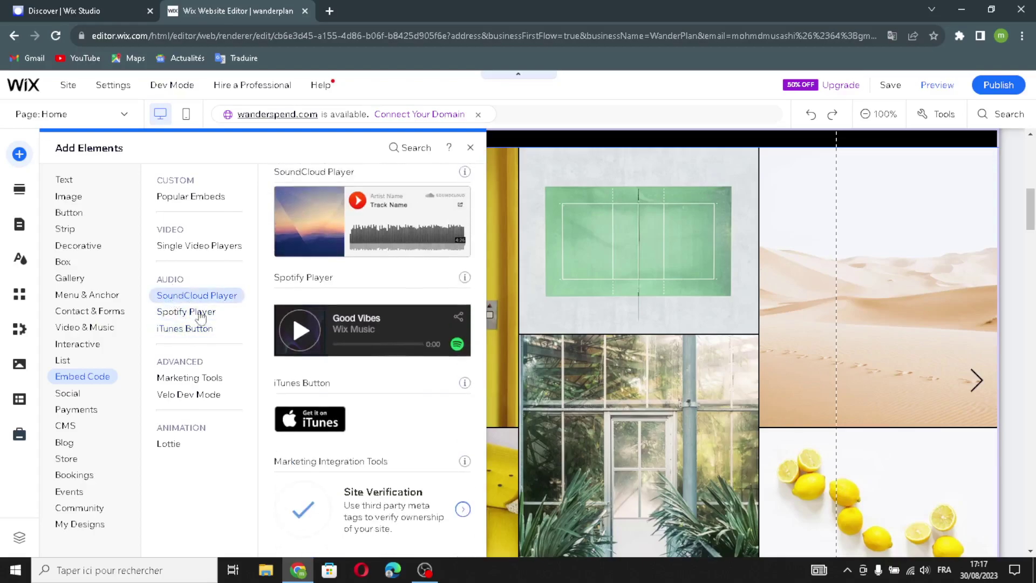
{"action": "left_click", "coordinate": [183, 378]}
{"action": "left_click", "coordinate": [189, 394]}
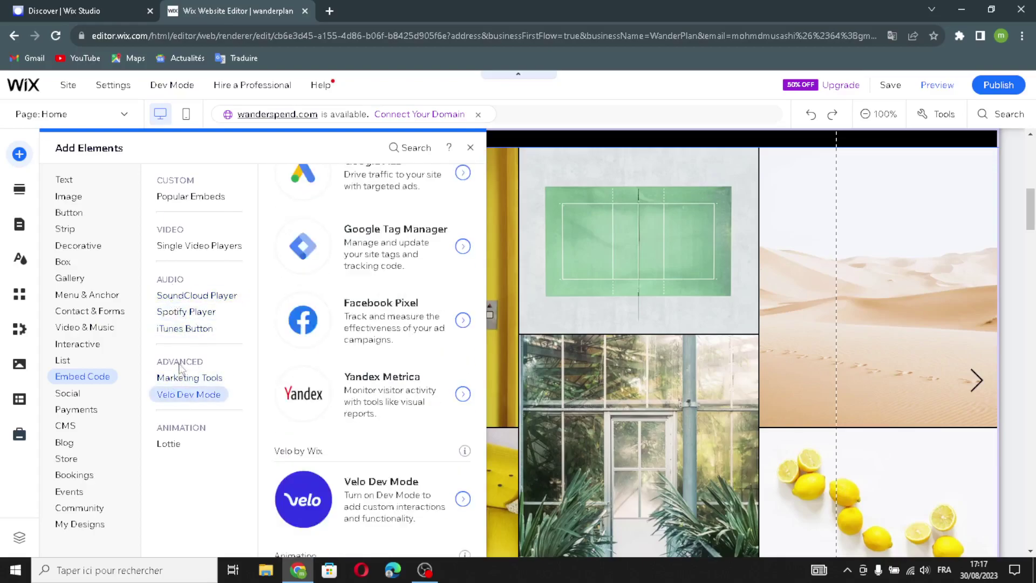
{"action": "left_click", "coordinate": [168, 442]}
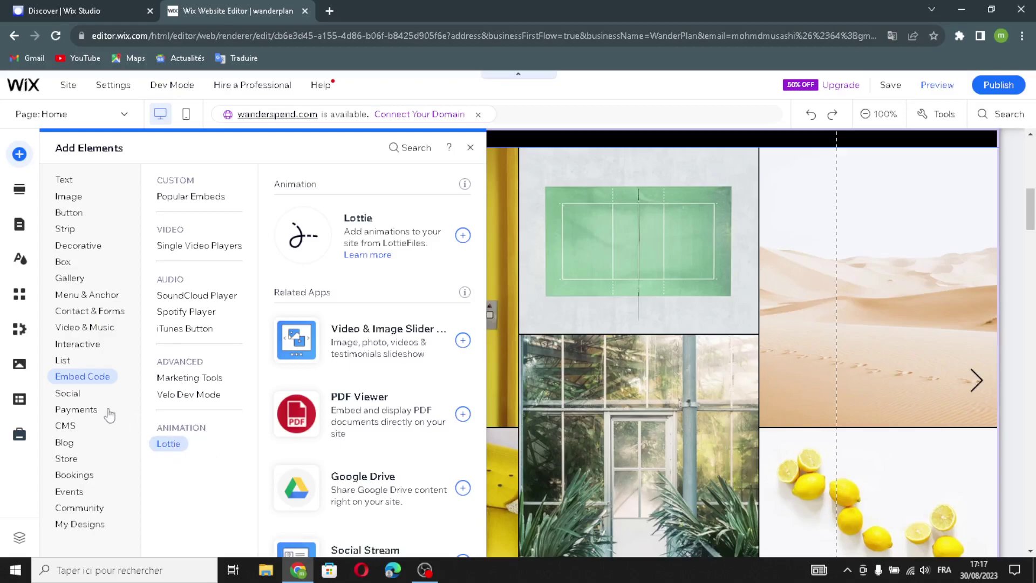
- Look through the social elements, including the social bar, Facebook, Twitter, Pinterest, VK, LINE and YouTube
{"action": "left_click", "coordinate": [70, 394]}
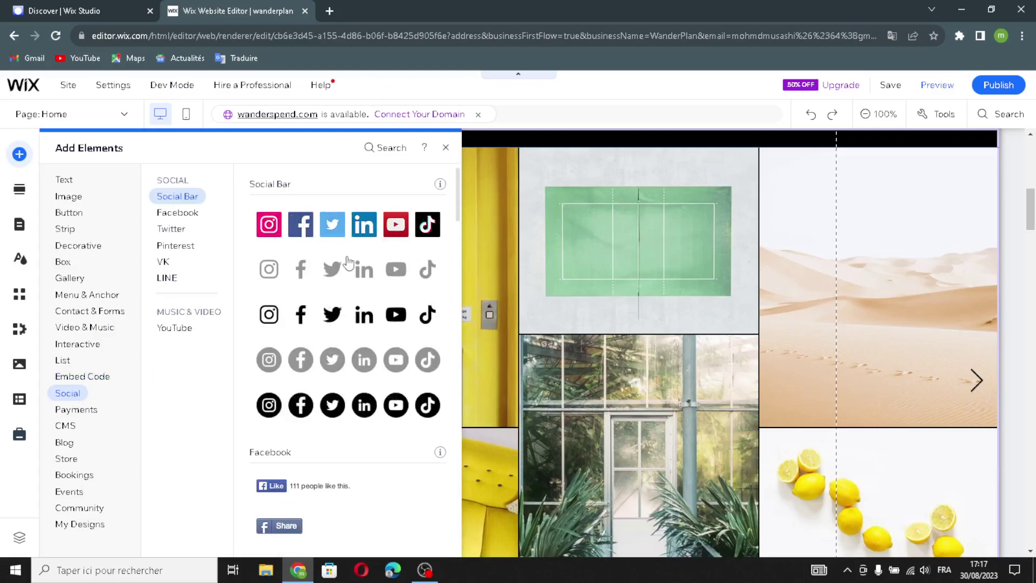
{"action": "left_click", "coordinate": [183, 214]}
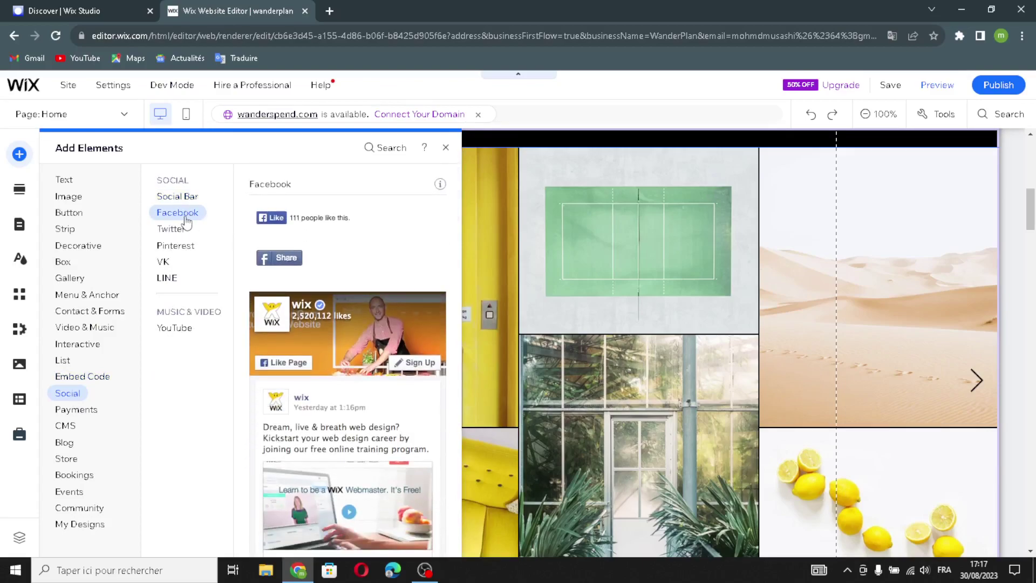
{"action": "left_click", "coordinate": [170, 229]}
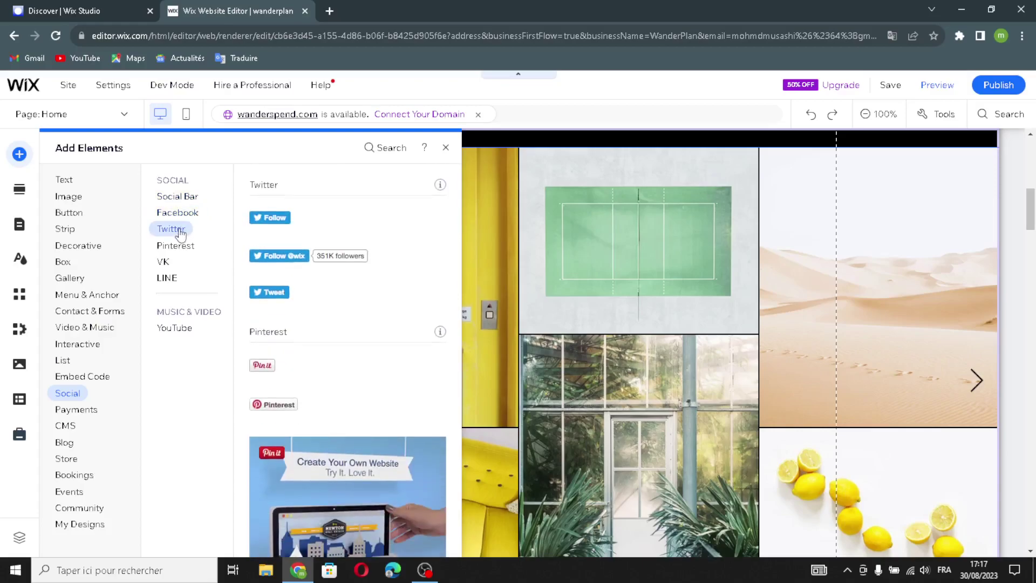
{"action": "left_click", "coordinate": [180, 246]}
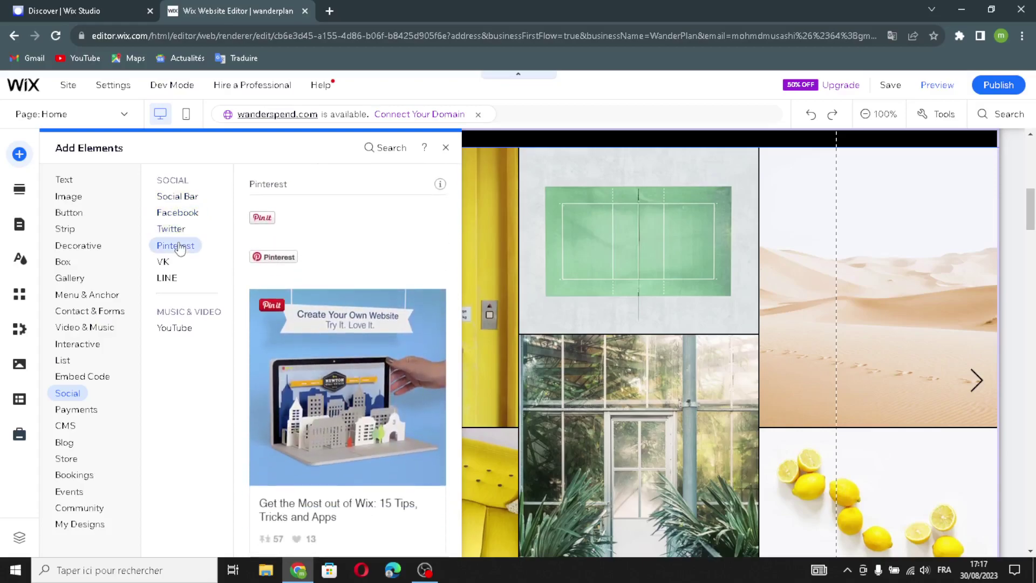
{"action": "left_click", "coordinate": [166, 263]}
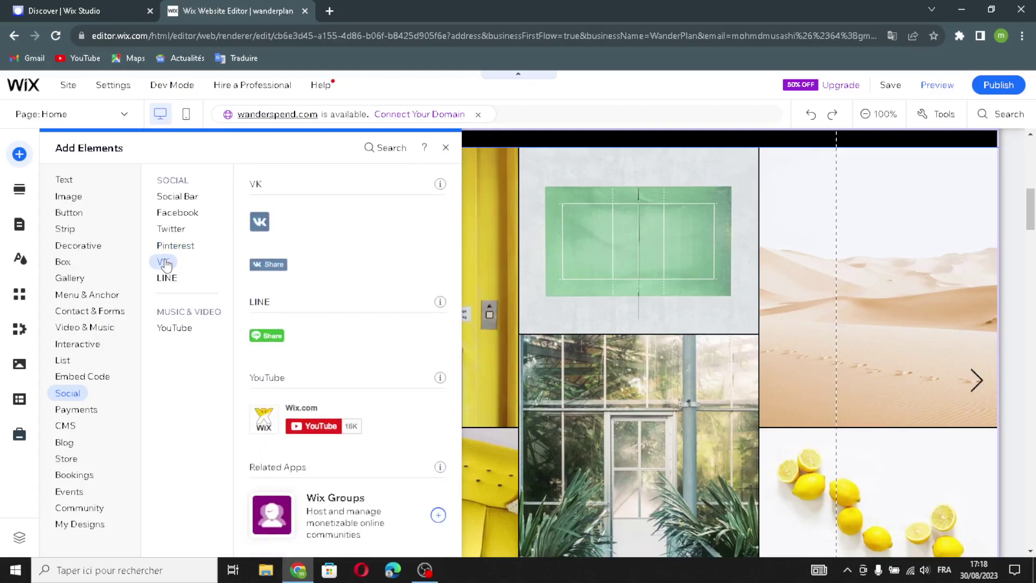
{"action": "left_click", "coordinate": [161, 280]}
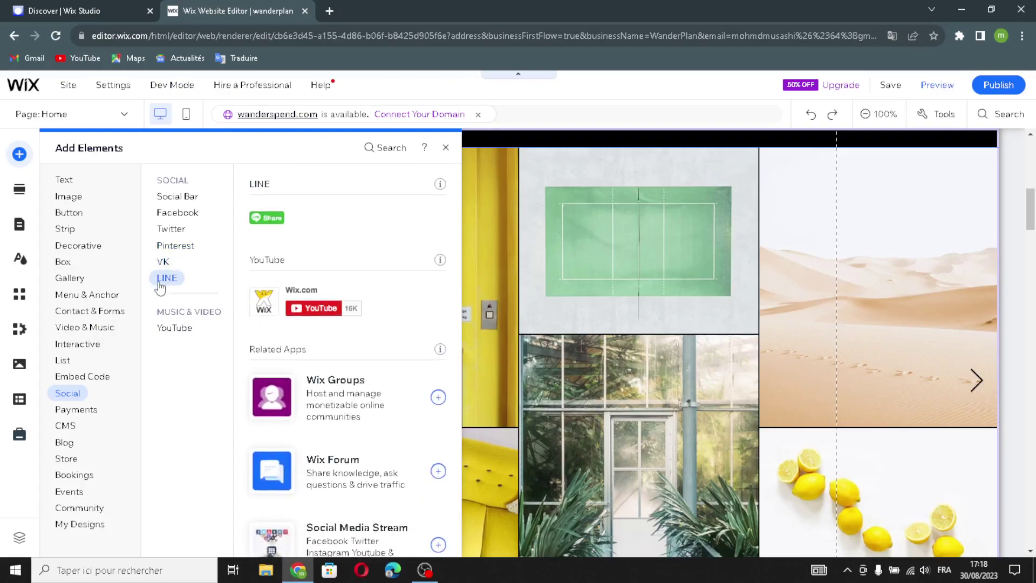
{"action": "left_click", "coordinate": [189, 339]}
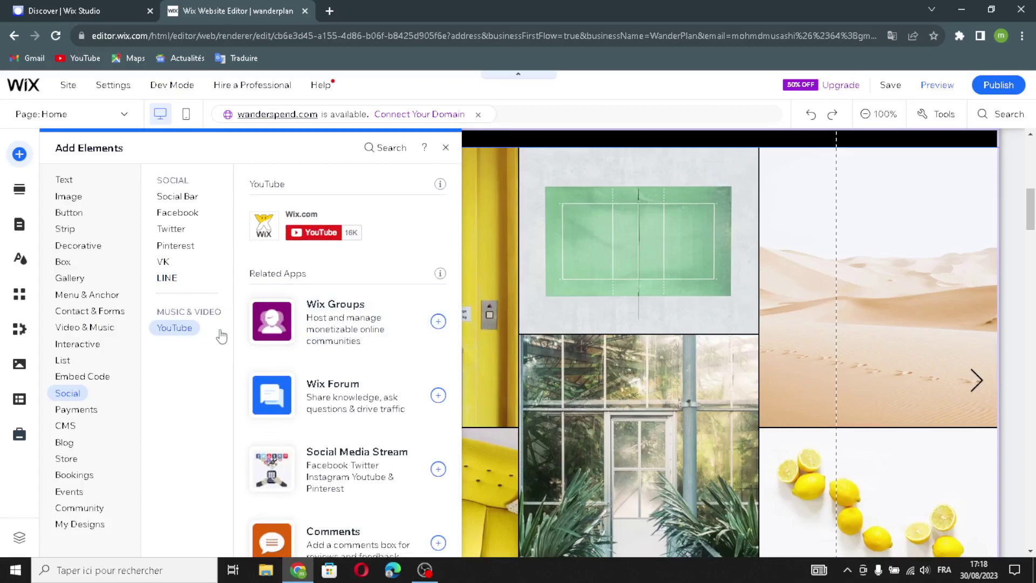
- Review the payment elements, covering pay buttons, order forms, pricing plans and store, and open the CMS elements
{"action": "left_click", "coordinate": [87, 417]}
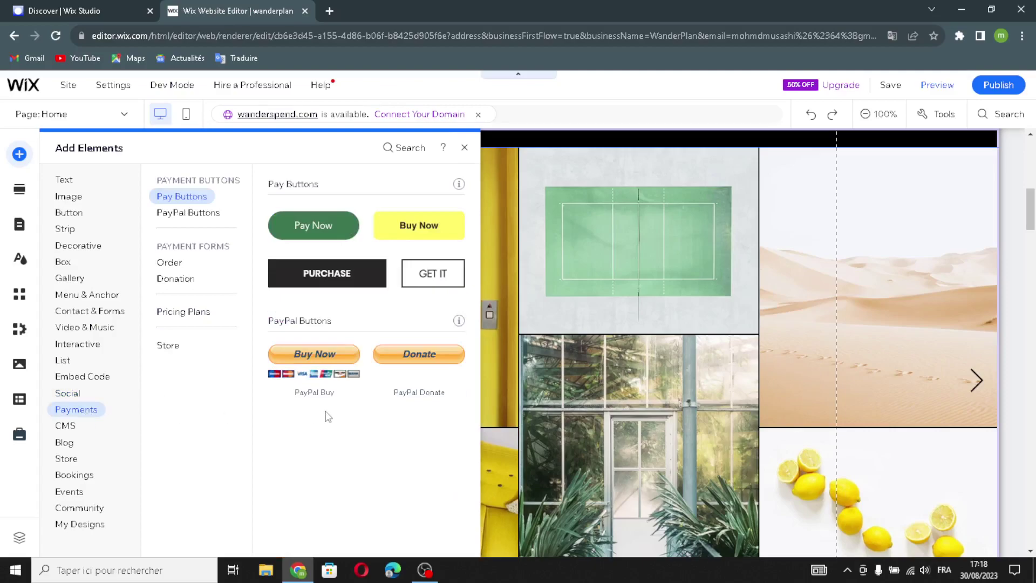
{"action": "left_click", "coordinate": [168, 263]}
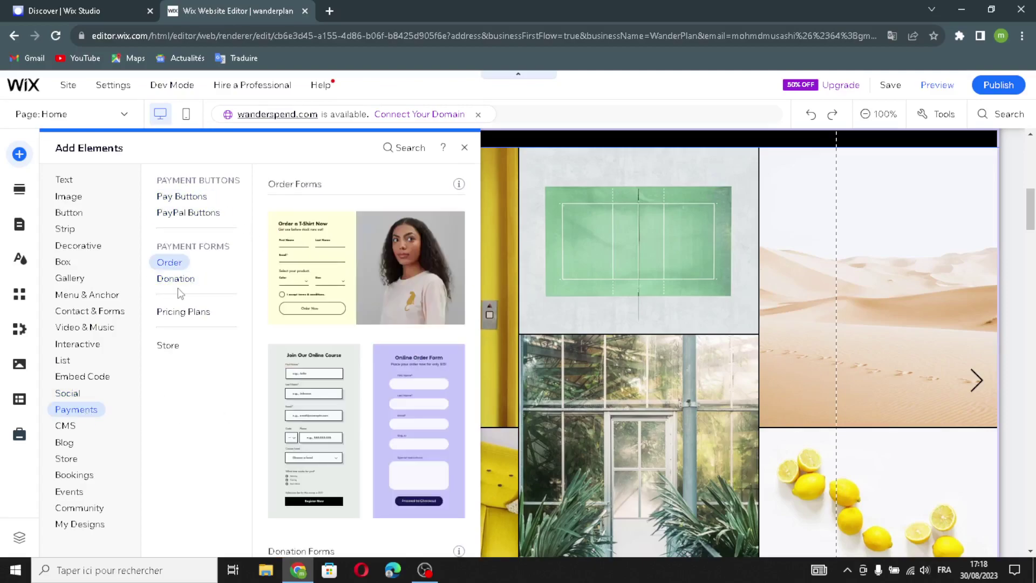
{"action": "left_click", "coordinate": [183, 318]}
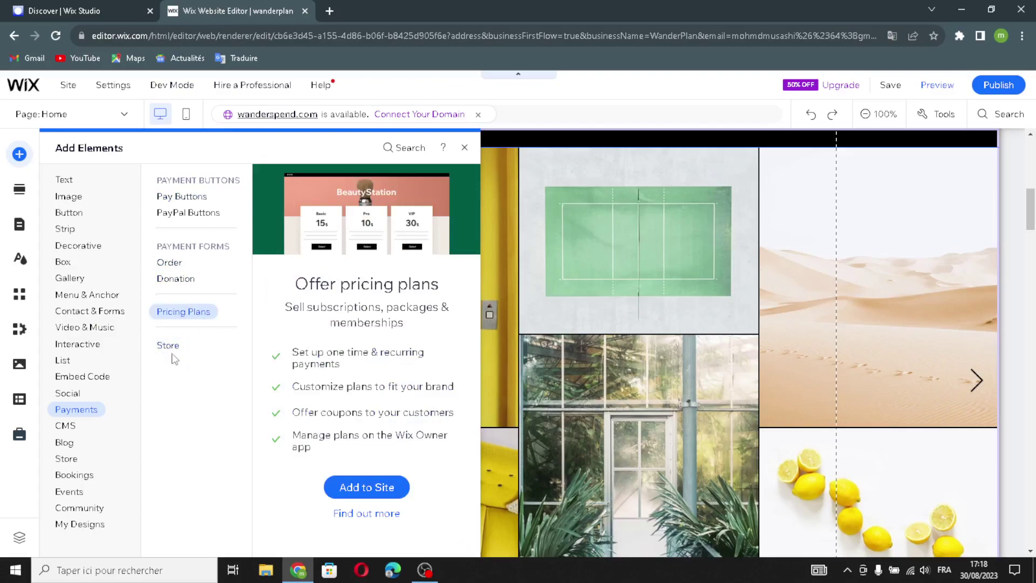
{"action": "left_click", "coordinate": [171, 351]}
{"action": "left_click", "coordinate": [66, 427]}
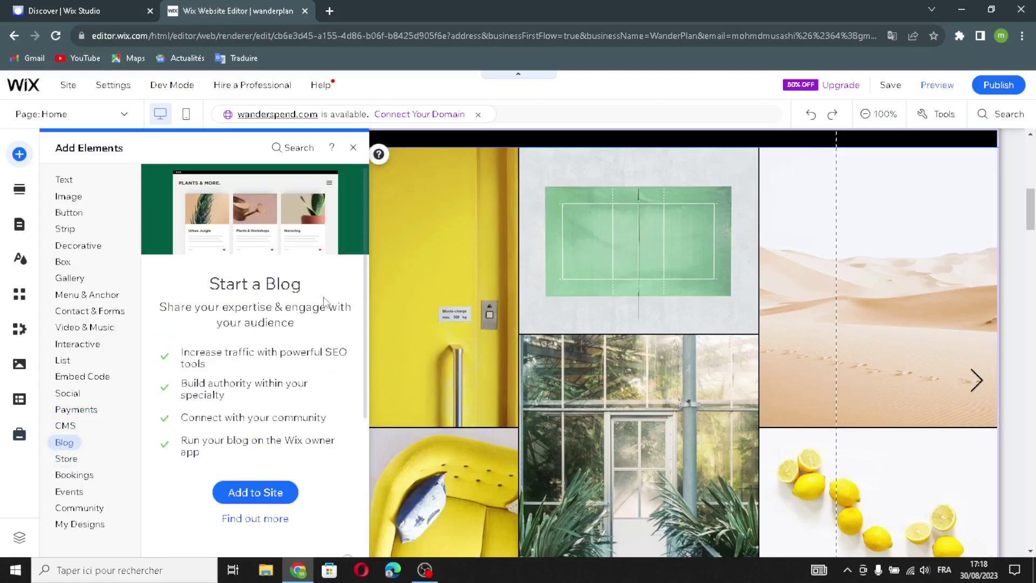
- Look through the remaining element categories, from store and bookings to community and saved custom designs
{"action": "mouse_move", "coordinate": [67, 459]}
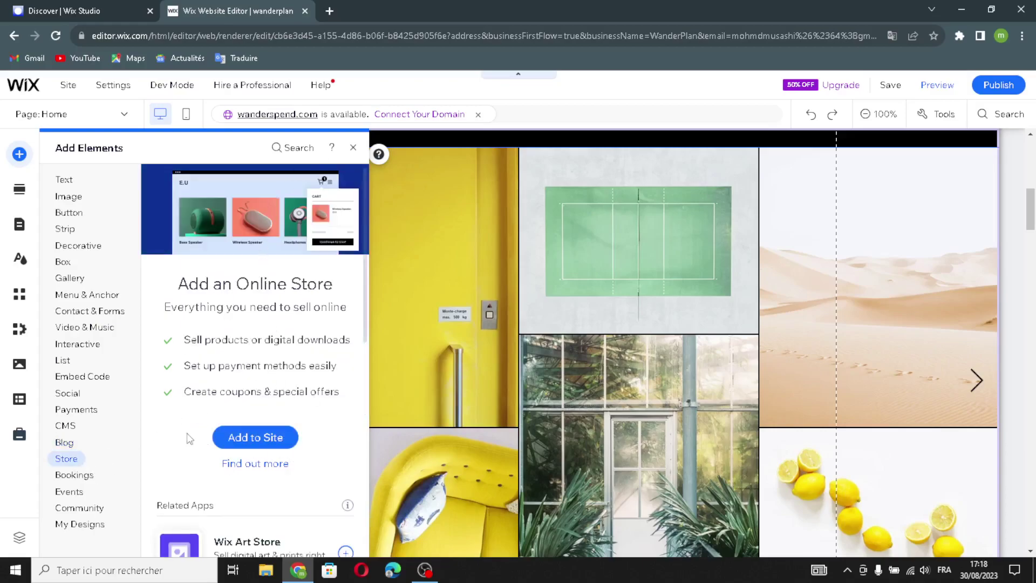
{"action": "mouse_move", "coordinate": [76, 482]}
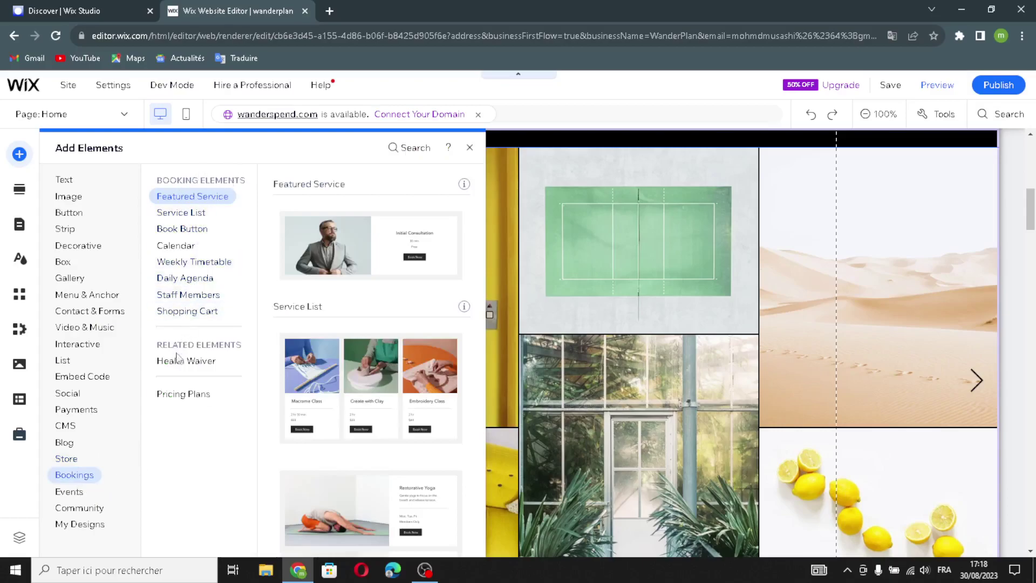
{"action": "mouse_move", "coordinate": [200, 400]}
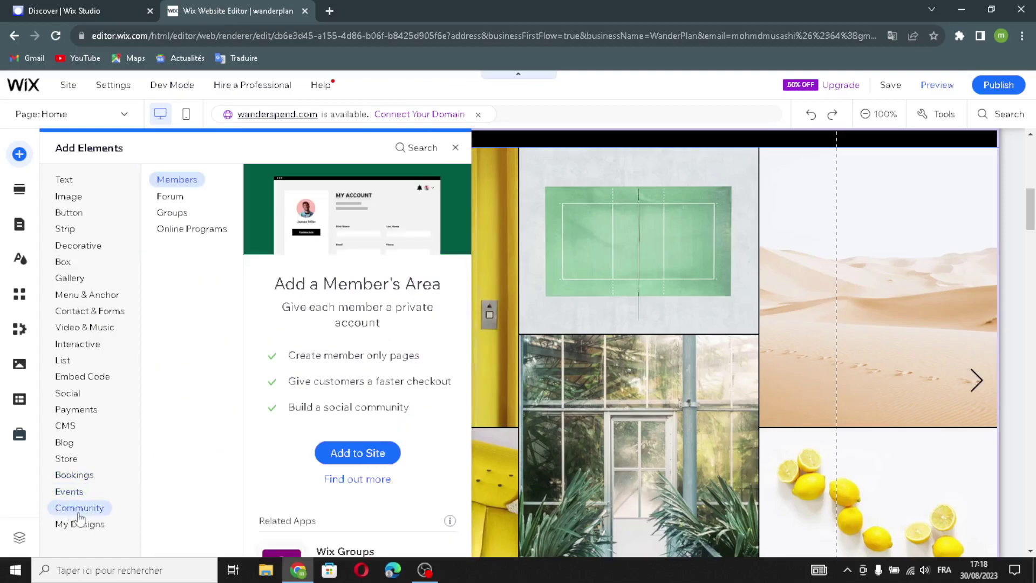
{"action": "mouse_move", "coordinate": [77, 531]}
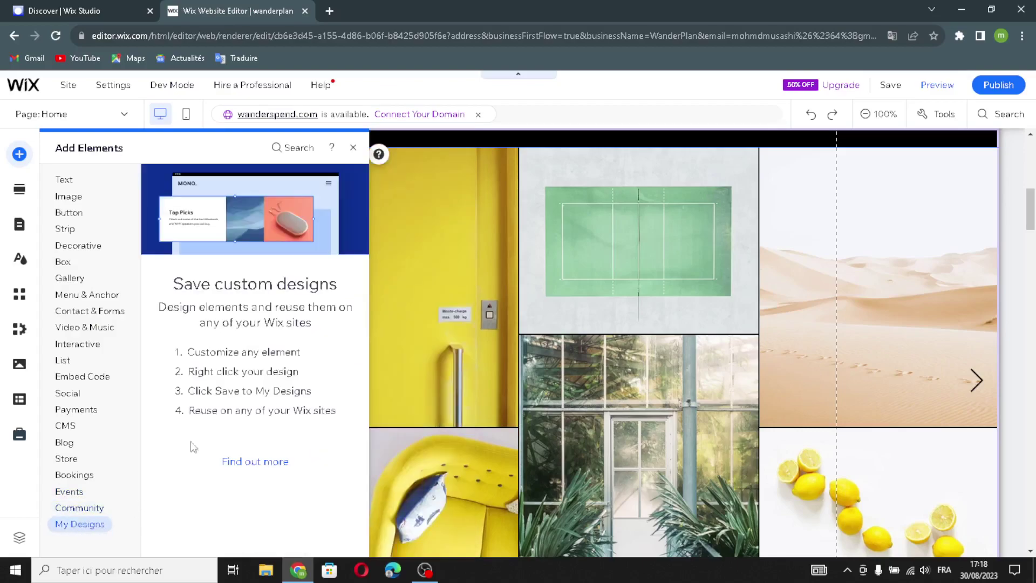
- Review the section templates, the site pages and menu, and the site design options for theme, background and transitions
{"action": "left_click", "coordinate": [20, 189]}
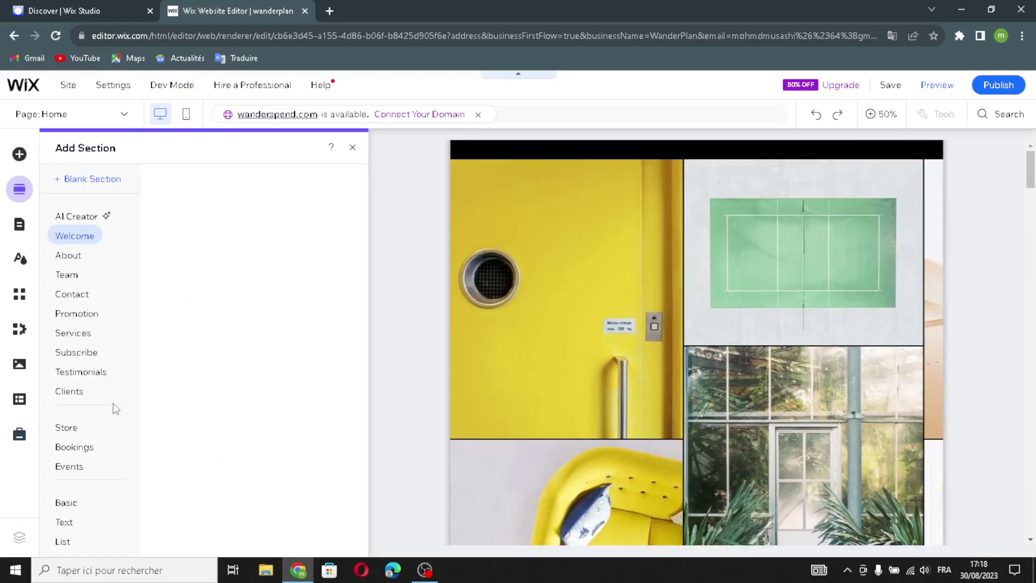
{"action": "scroll", "coordinate": [113, 406], "scroll_direction": "down", "scroll_amount": 2}
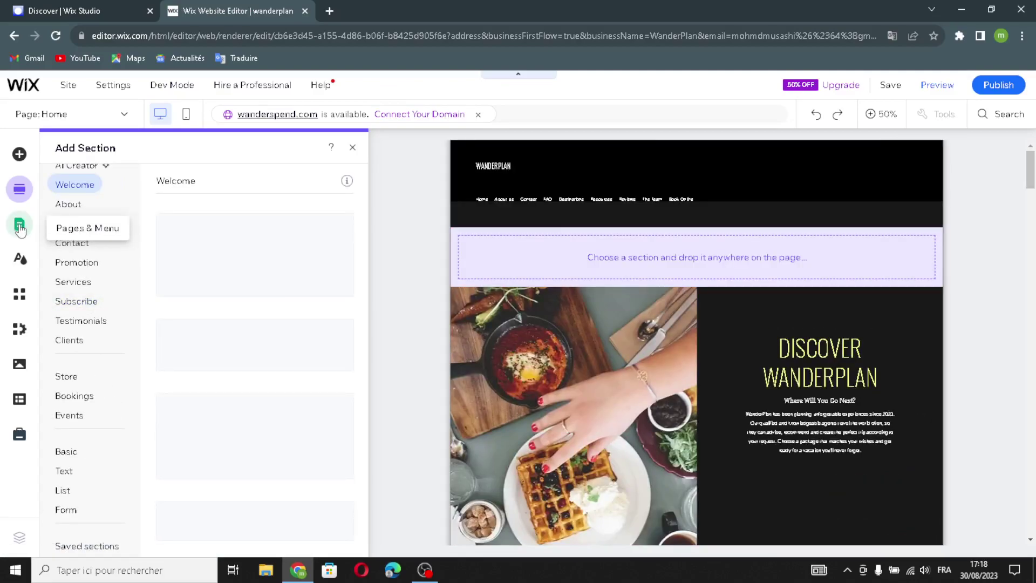
{"action": "left_click", "coordinate": [20, 229]}
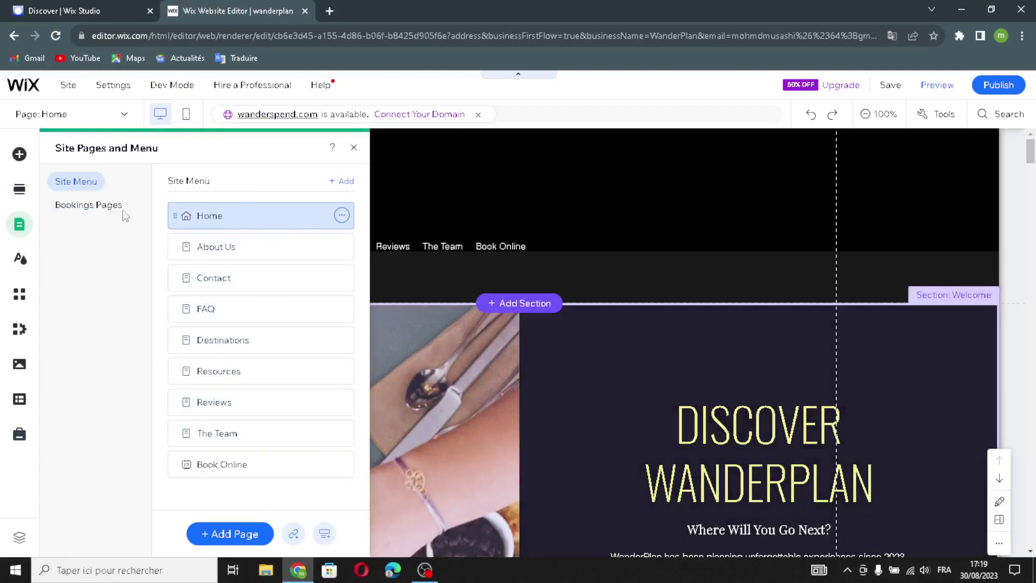
{"action": "left_click", "coordinate": [18, 261]}
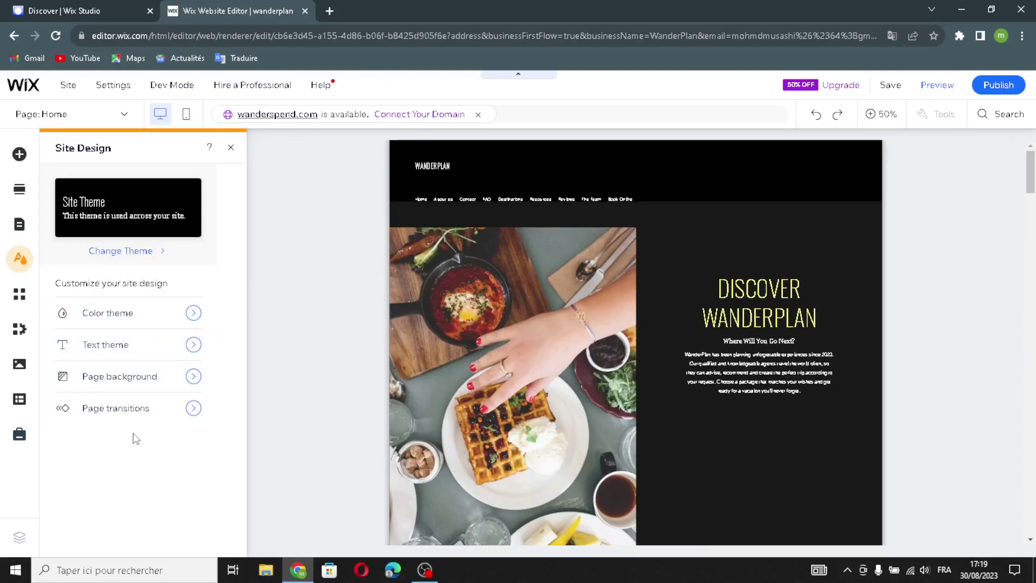
- Look through the media library, the CMS introduction and the marketing and SEO tools, closing the marketing view when finished
{"action": "left_click", "coordinate": [17, 367]}
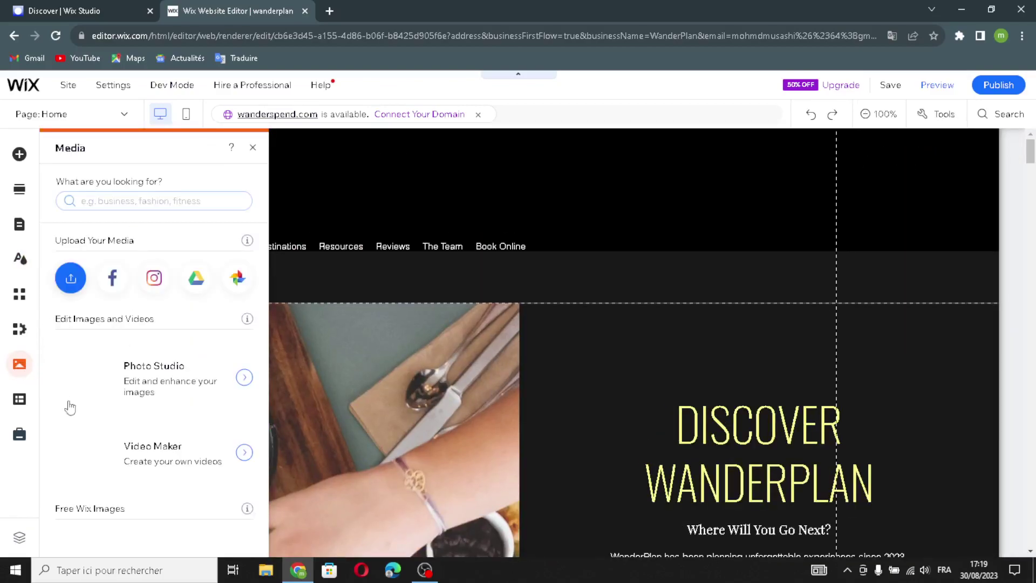
{"action": "scroll", "coordinate": [92, 507], "scroll_direction": "down", "scroll_amount": 10}
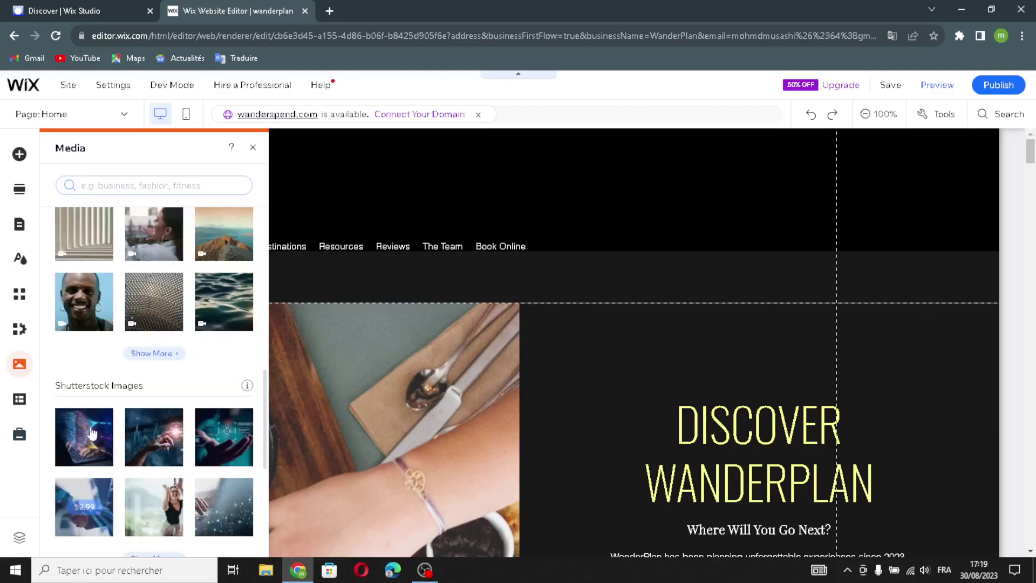
{"action": "left_click", "coordinate": [24, 402]}
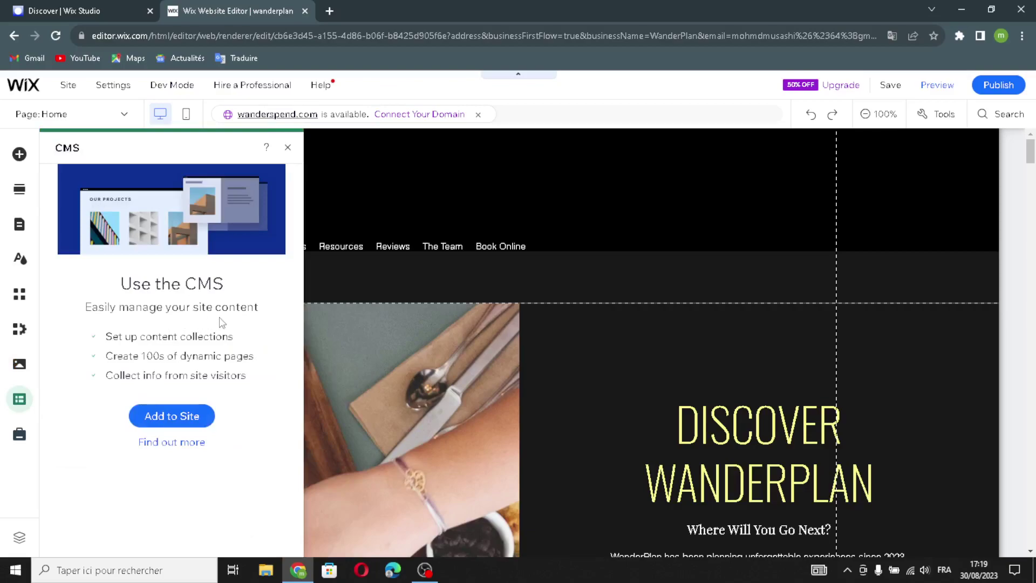
{"action": "left_click", "coordinate": [19, 435]}
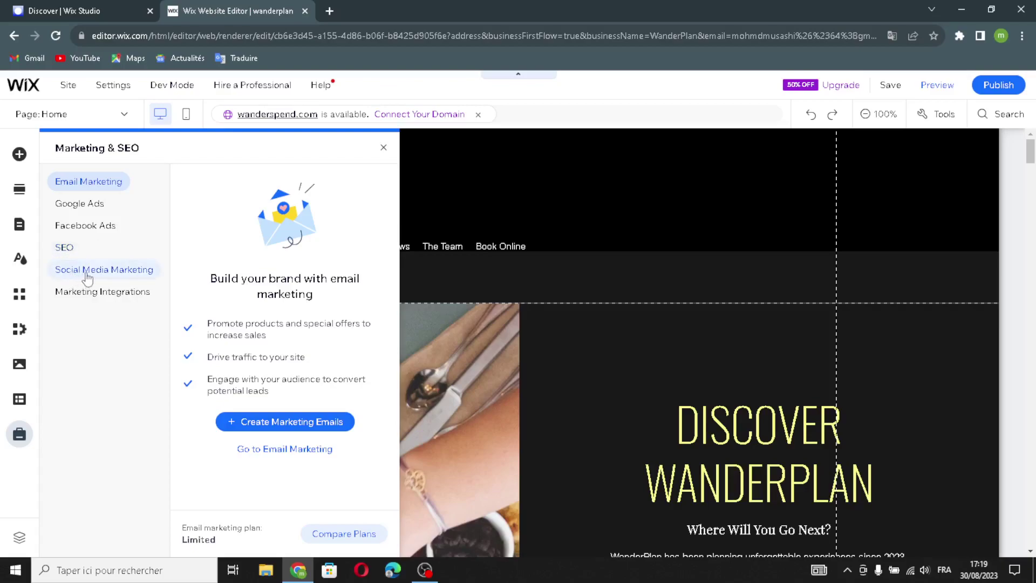
{"action": "left_click", "coordinate": [383, 147]}
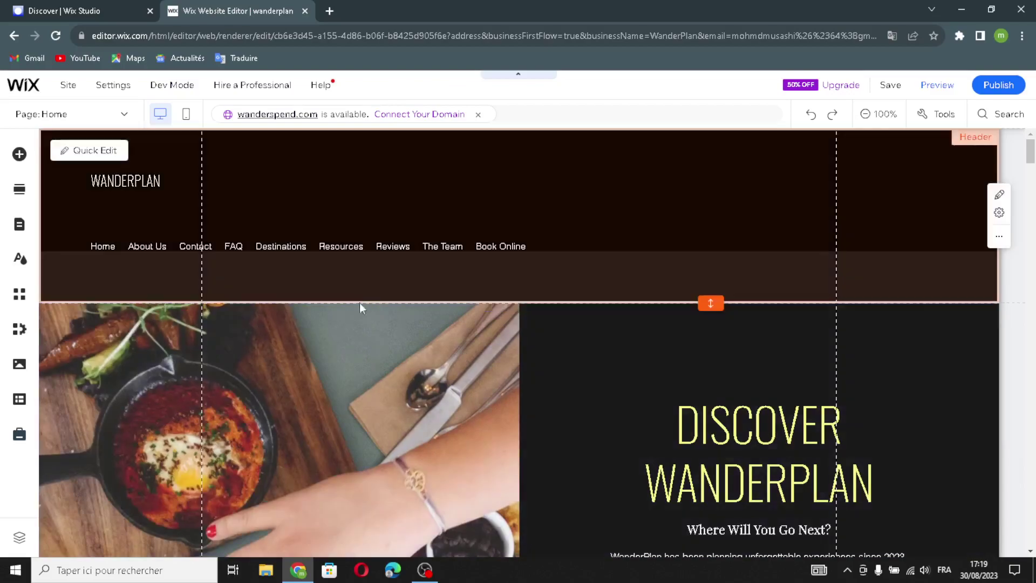
- Look over the home page down to the subscribe form and publish the site
{"action": "scroll", "coordinate": [346, 324], "scroll_direction": "down", "scroll_amount": 6}
{"action": "scroll", "coordinate": [682, 349], "scroll_direction": "down", "scroll_amount": 12}
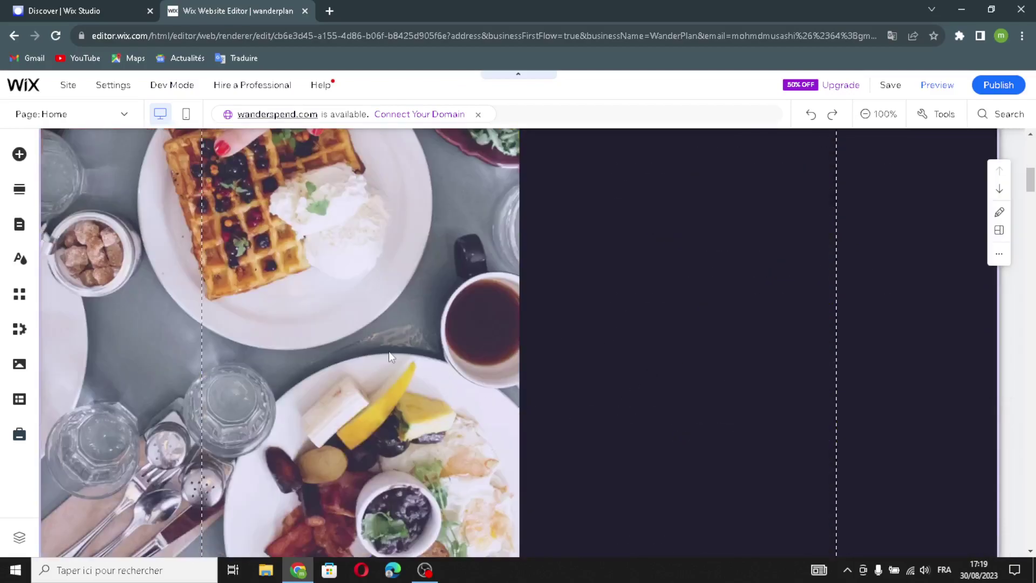
{"action": "scroll", "coordinate": [931, 356], "scroll_direction": "down", "scroll_amount": 6}
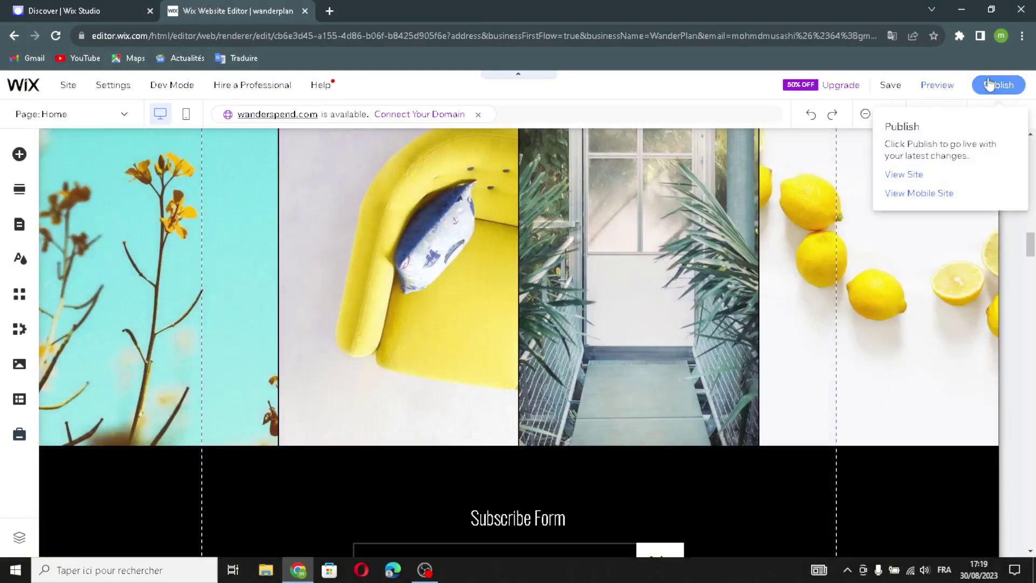
{"action": "left_click", "coordinate": [989, 84]}
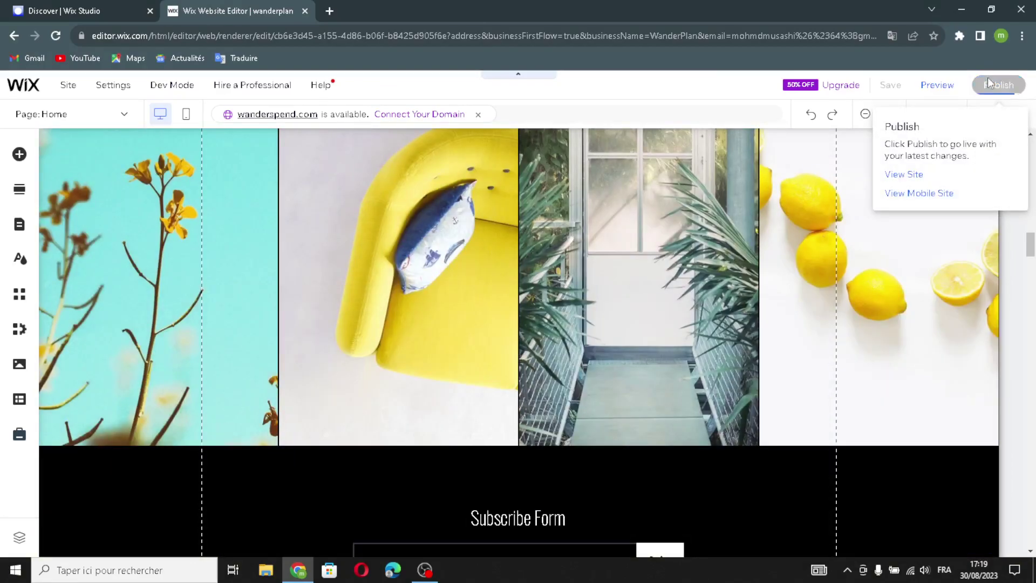